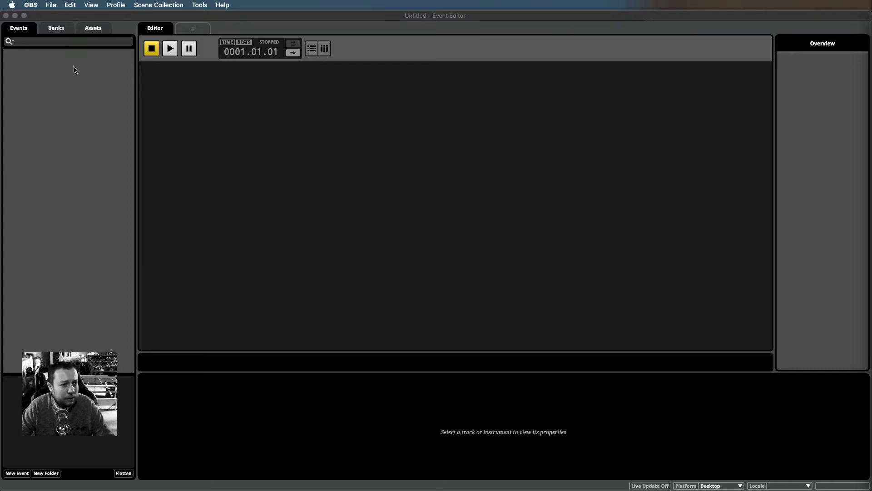
Bring the untitled FMOD Studio project with its empty events list to the front.
{"action": "left_click", "coordinate": [82, 17]}
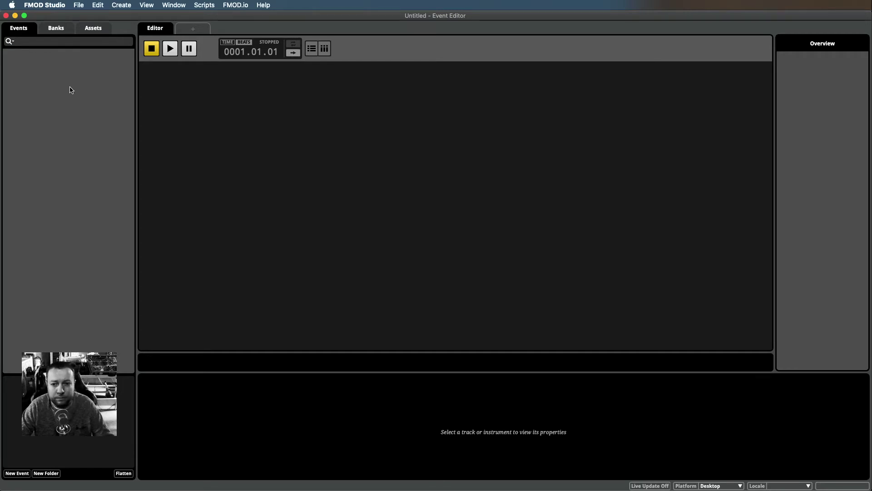
Create a new 2D timeline event named 'music' in the Events browser.
{"action": "right_click", "coordinate": [37, 78]}
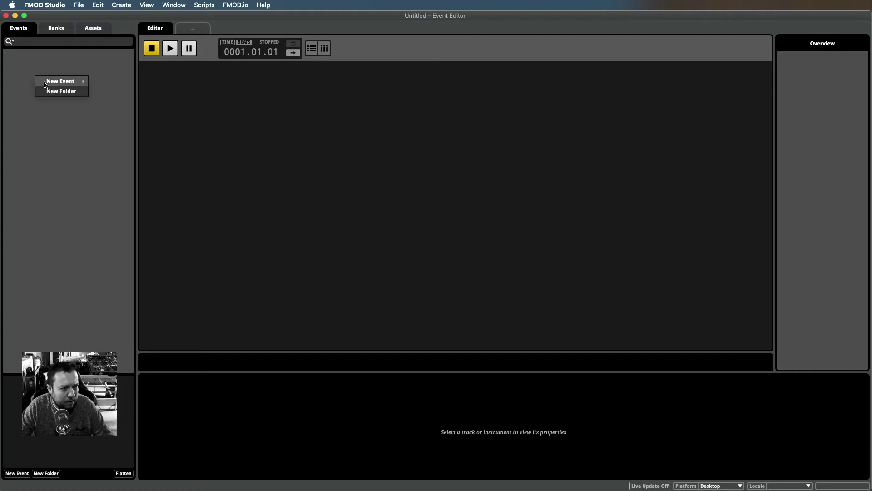
{"action": "mouse_move", "coordinate": [62, 82]}
{"action": "left_click", "coordinate": [110, 101]}
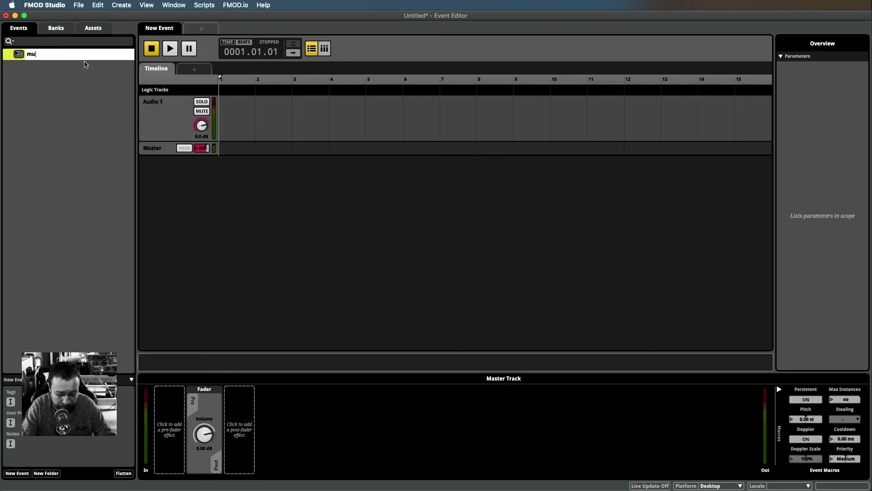
{"action": "key", "text": "Return"}
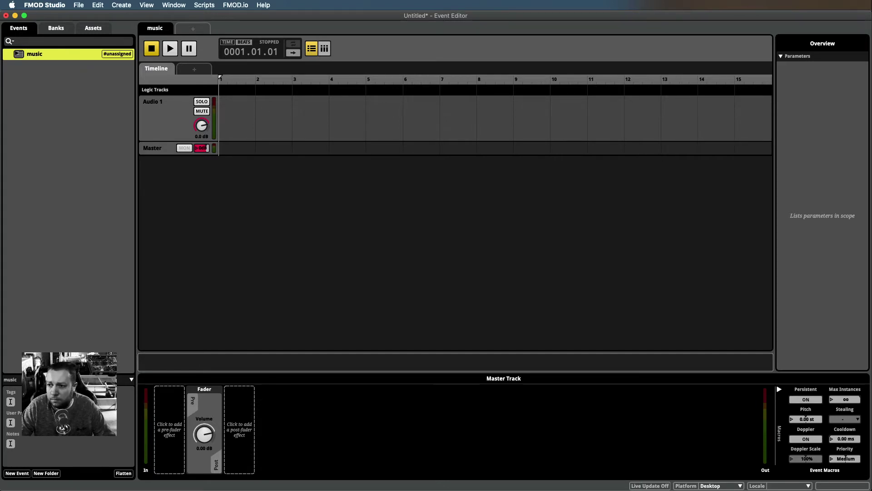
{"action": "key", "text": "super+Tab"}
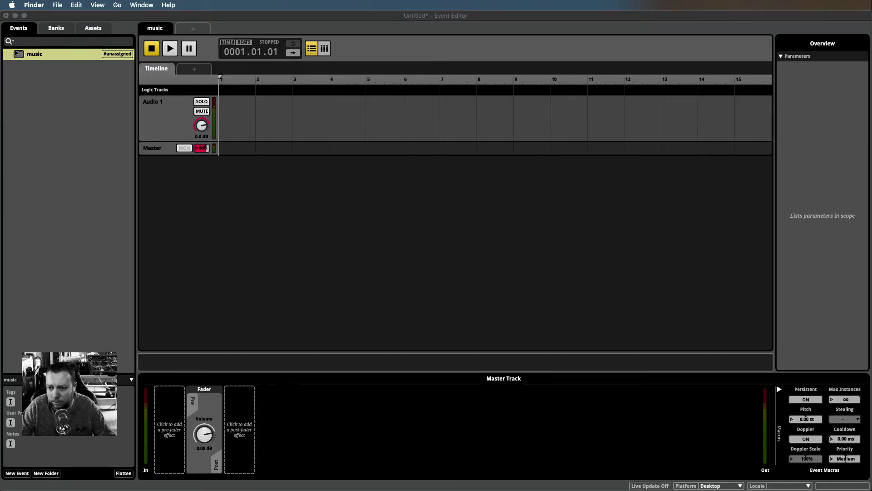
Drop the 10-Audio 0001 mp3 onto the Audio 1 track at bar 1 and trim its start.
{"action": "left_click_drag", "start_coordinate": [736, 182], "coordinate": [234, 111]}
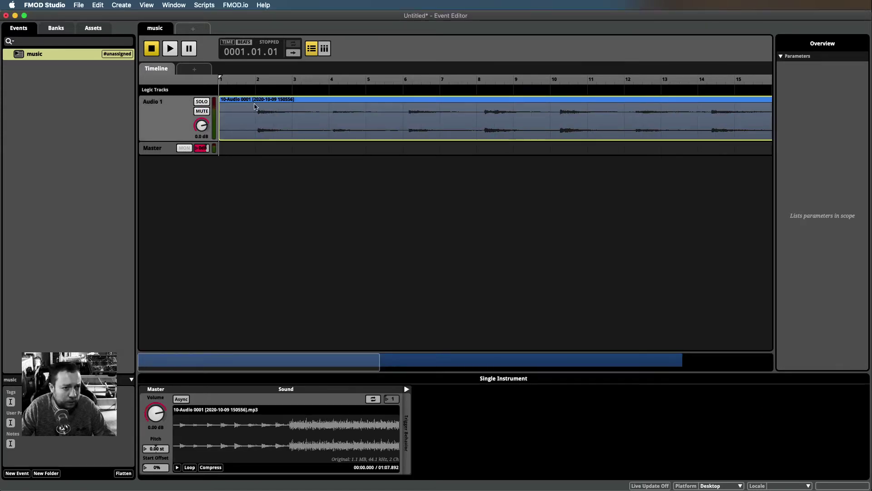
{"action": "scroll", "coordinate": [231, 114], "scroll_direction": "up", "scroll_amount": 5}
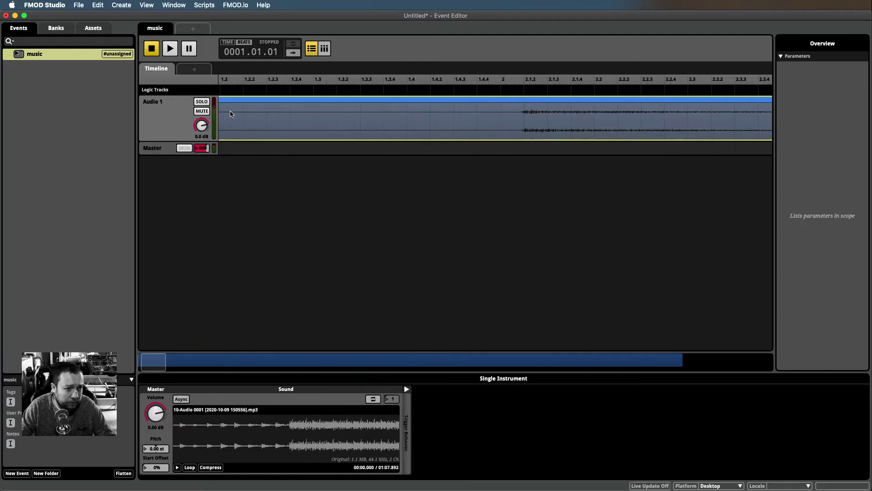
{"action": "scroll", "coordinate": [190, 314], "scroll_direction": "left", "scroll_amount": 2}
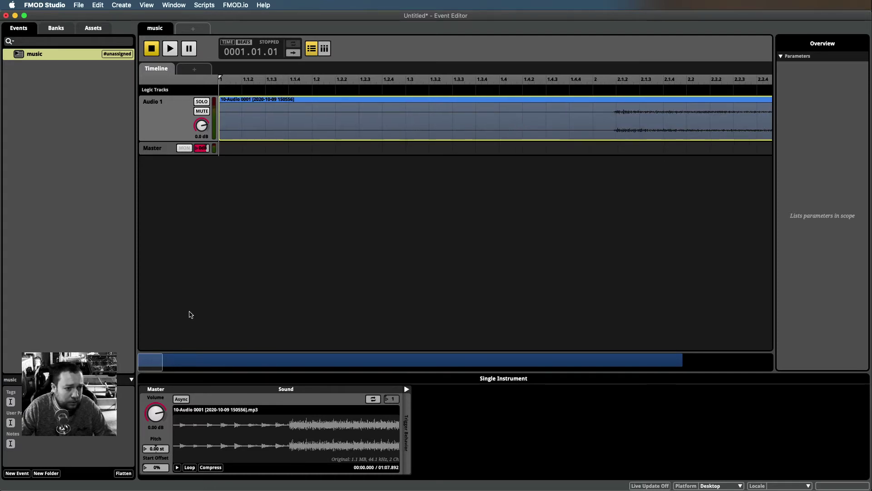
{"action": "mouse_move", "coordinate": [219, 100]}
{"action": "left_mouse_down"}
{"action": "mouse_move", "coordinate": [608, 109]}
{"action": "mouse_move", "coordinate": [221, 110]}
{"action": "left_mouse_up"}
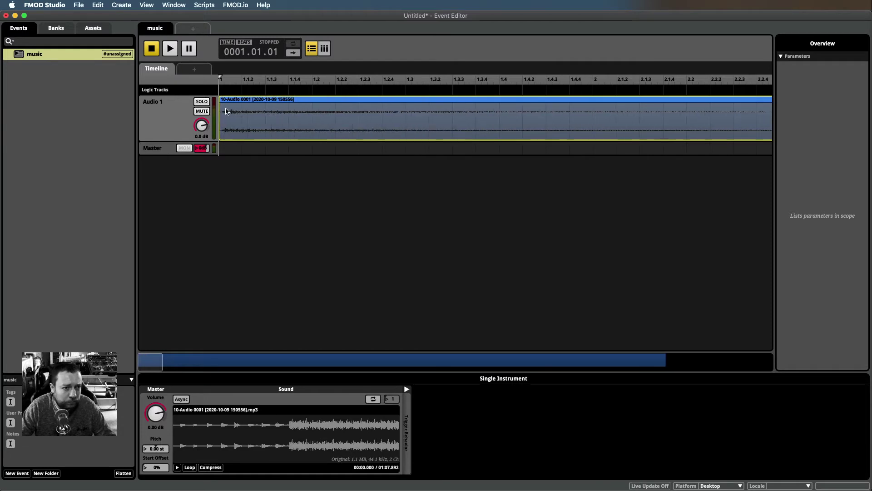
{"action": "scroll", "coordinate": [239, 109], "scroll_direction": "down", "scroll_amount": 6}
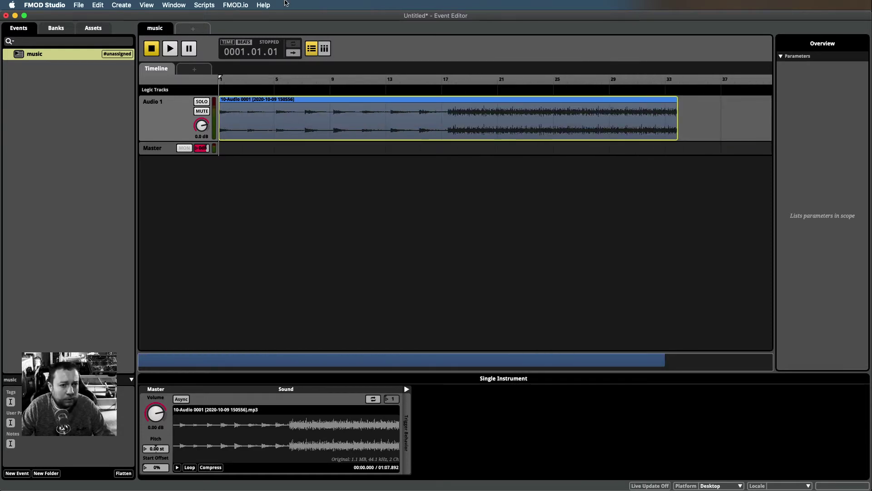
{"action": "left_click", "coordinate": [170, 49]}
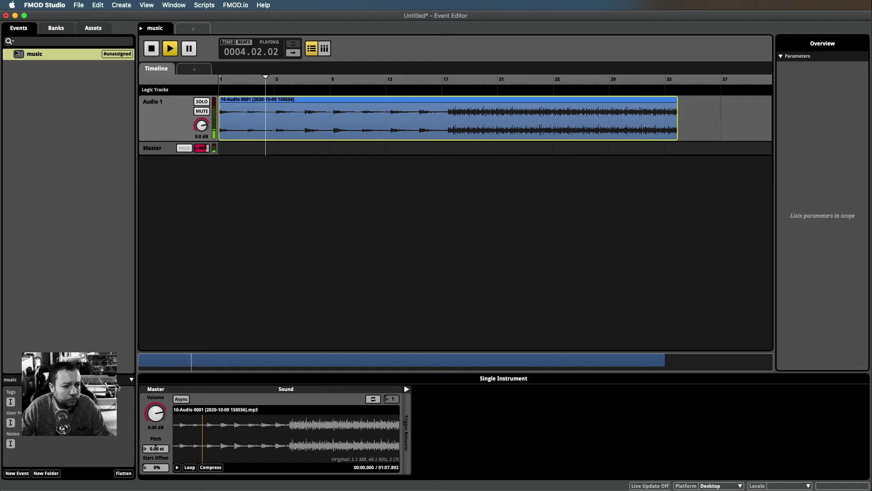
{"action": "left_click", "coordinate": [131, 380]}
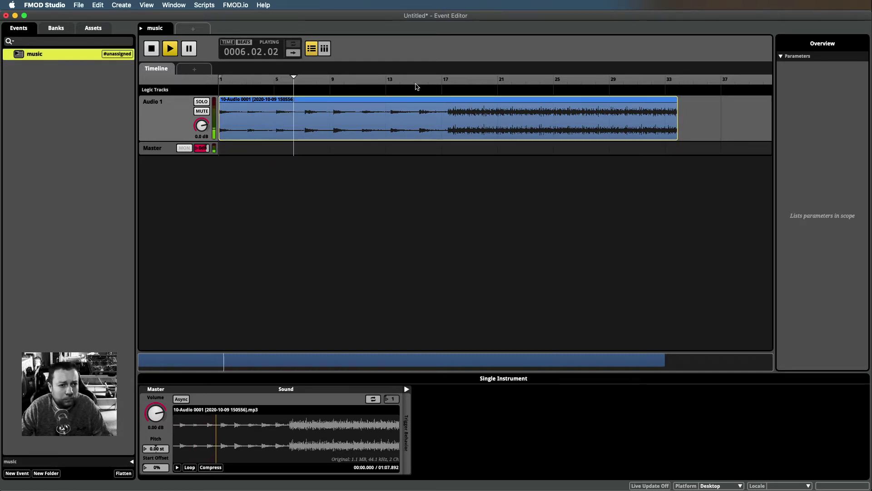
{"action": "left_click", "coordinate": [393, 89]}
{"action": "left_click", "coordinate": [394, 90]}
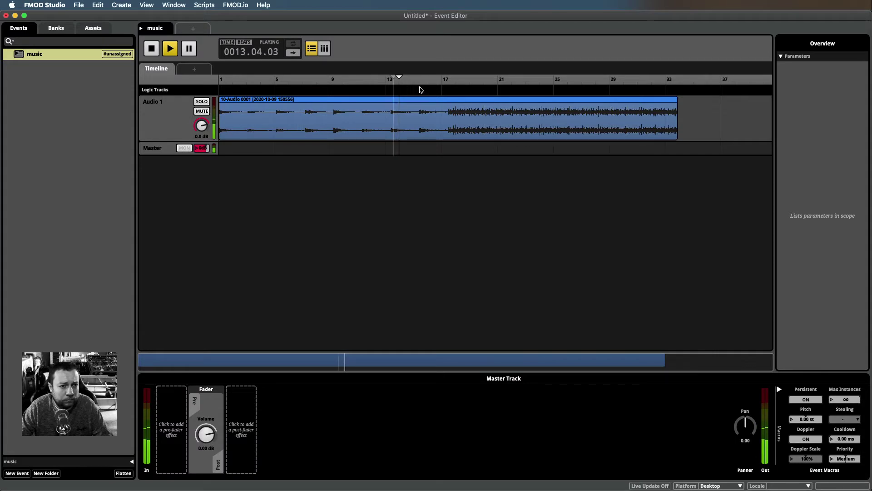
{"action": "left_click", "coordinate": [438, 92]}
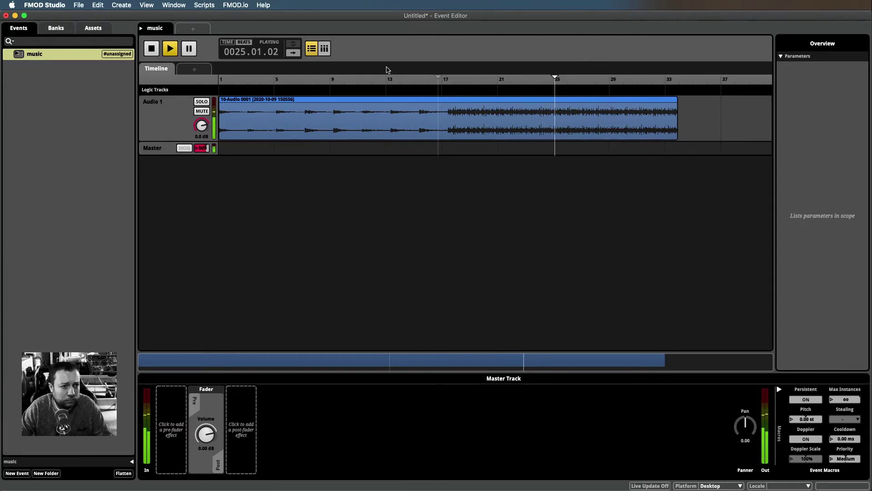
{"action": "key", "text": "space"}
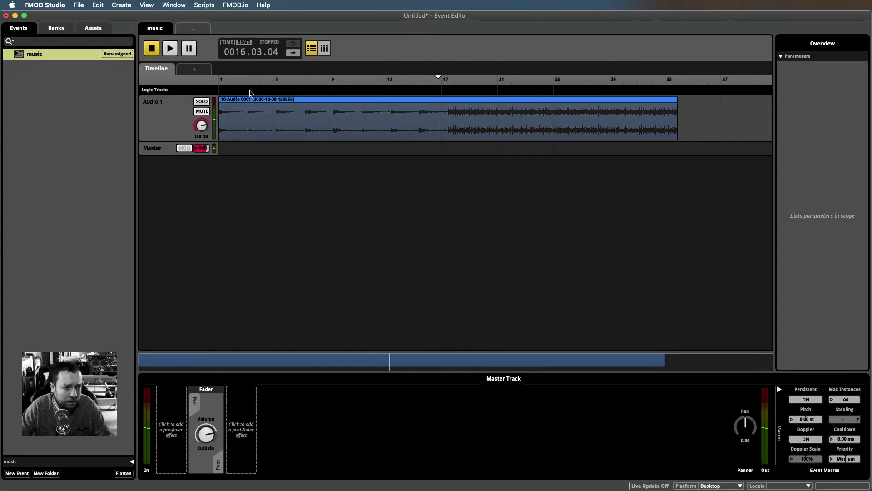
Add a 117 BPM tempo marker at the timeline start and return the playhead there.
{"action": "right_click", "coordinate": [227, 94]}
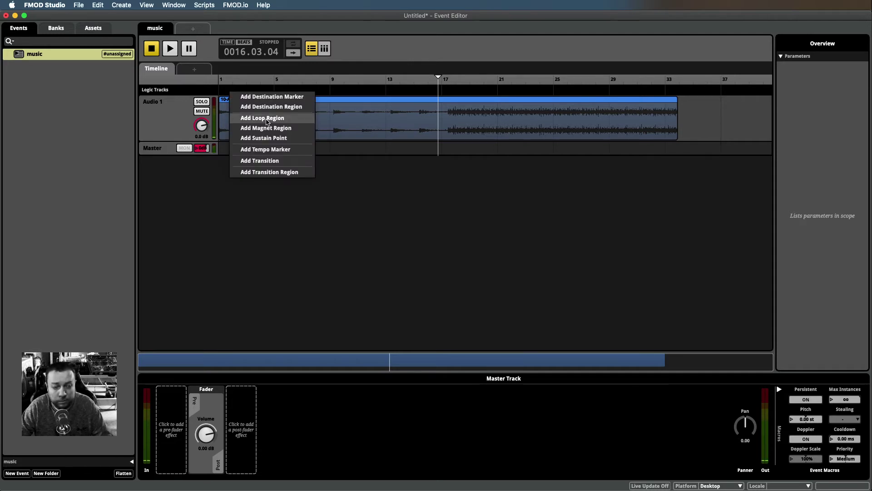
{"action": "left_click", "coordinate": [266, 149]}
{"action": "double_click", "coordinate": [246, 90]}
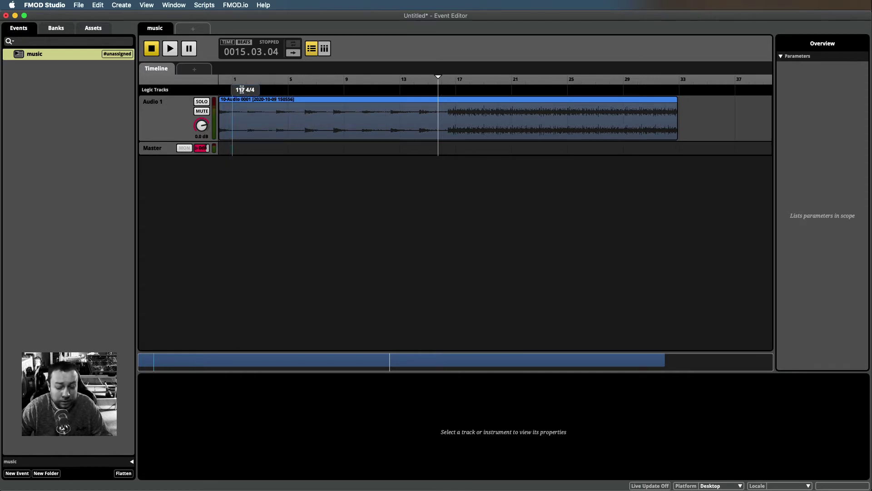
{"action": "type", "text": "117"}
{"action": "key", "text": "Return"}
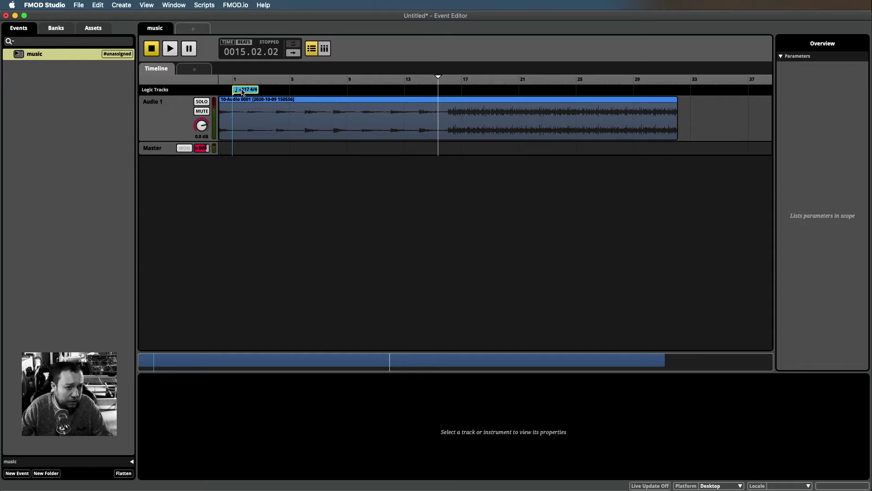
{"action": "left_click_drag", "start_coordinate": [243, 91], "coordinate": [198, 87]}
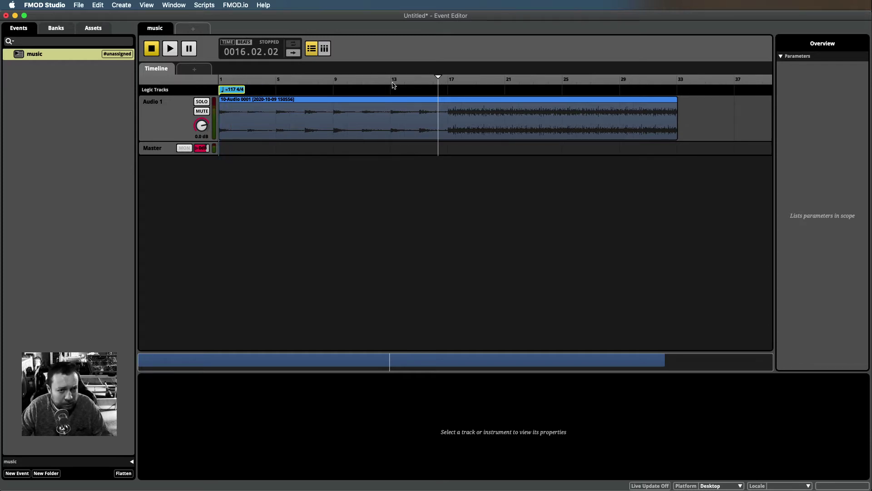
{"action": "left_click_drag", "start_coordinate": [439, 80], "coordinate": [275, 91]}
{"action": "key", "text": "space"}
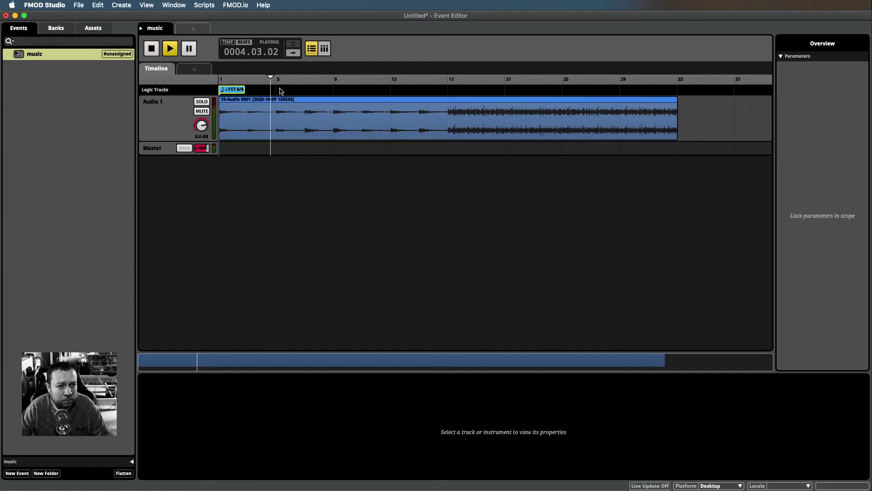
{"action": "key", "text": "space"}
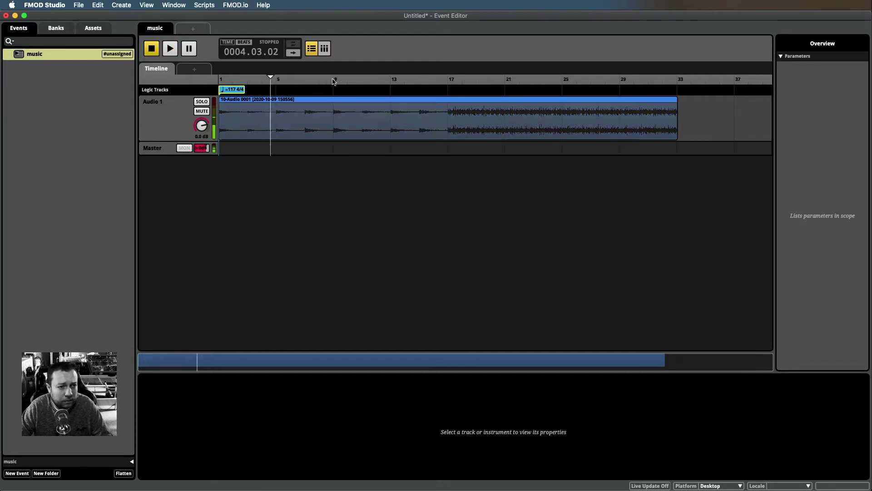
{"action": "left_click_drag", "start_coordinate": [335, 81], "coordinate": [361, 106]}
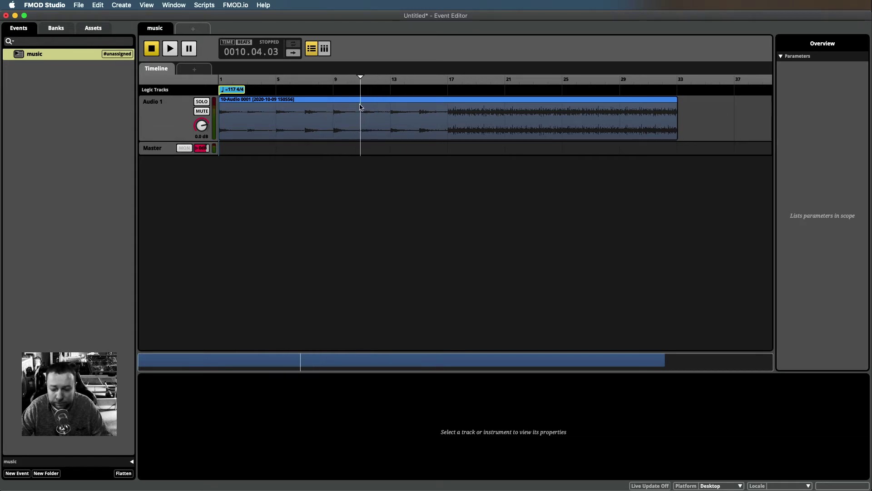
{"action": "key", "text": "space"}
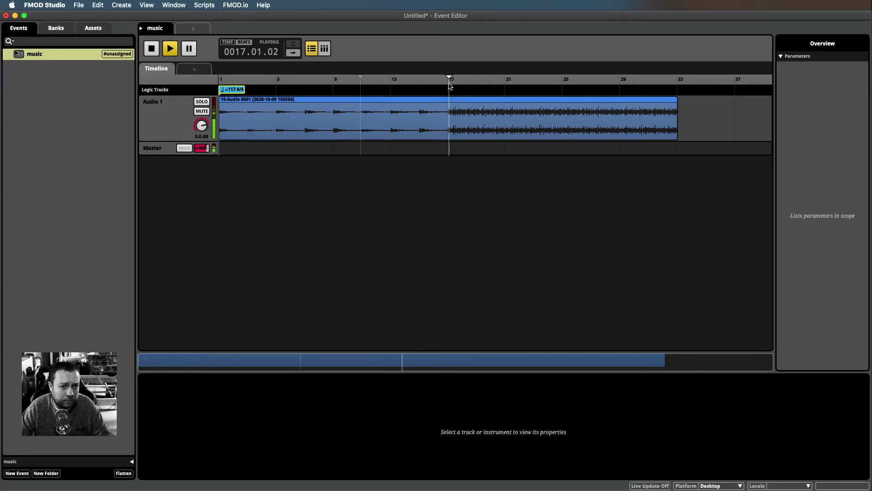
{"action": "key", "text": "space"}
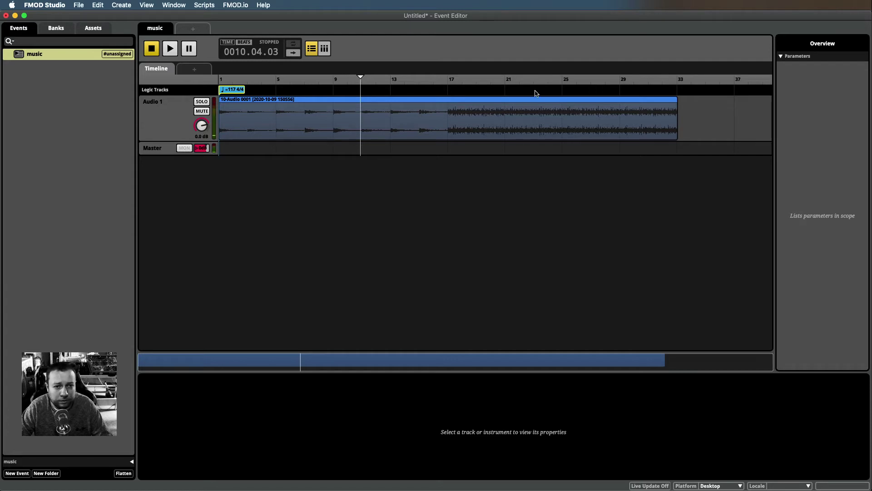
Add a loop region at the timeline start and paste a copy at bar 9.
{"action": "right_click", "coordinate": [340, 93]}
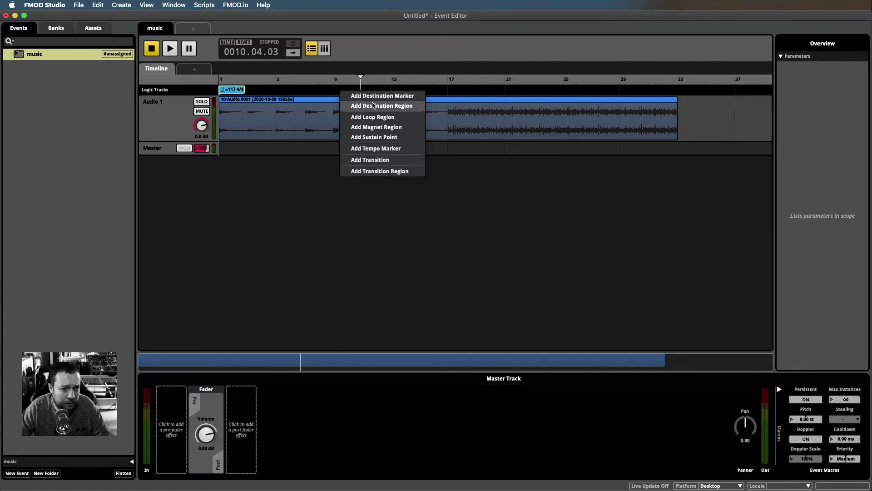
{"action": "left_click", "coordinate": [373, 117]}
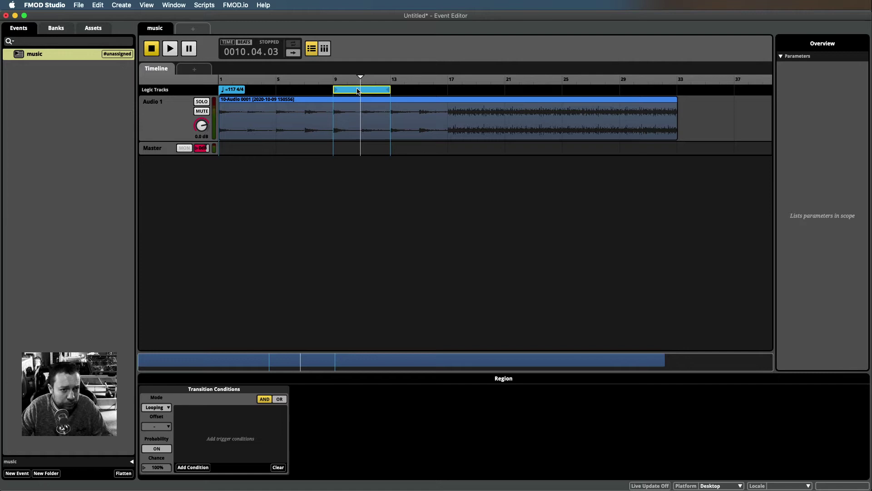
{"action": "left_click_drag", "start_coordinate": [358, 91], "coordinate": [377, 113]}
{"action": "left_click", "coordinate": [345, 112]}
{"action": "key", "text": "super+v"}
Paste another region at bar 17 and stretch its end to bar 33 at the clip end.
{"action": "left_click", "coordinate": [459, 109]}
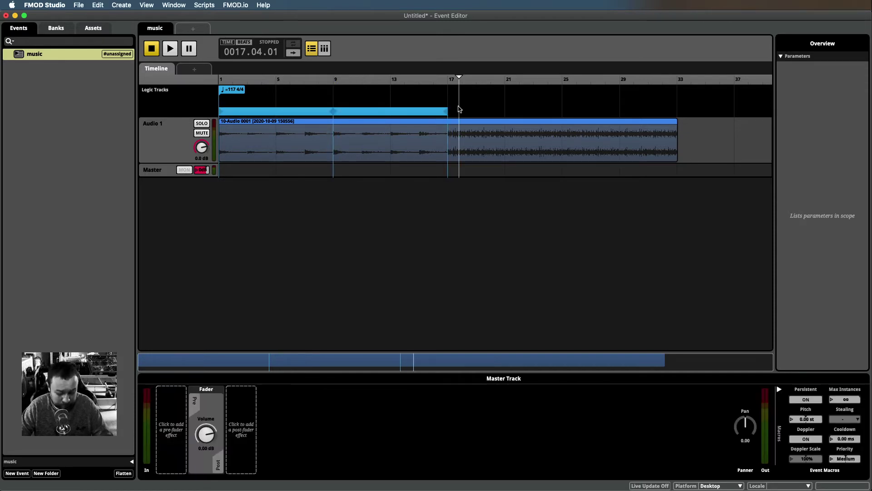
{"action": "key", "text": "super+v"}
{"action": "left_click_drag", "start_coordinate": [469, 112], "coordinate": [458, 113]}
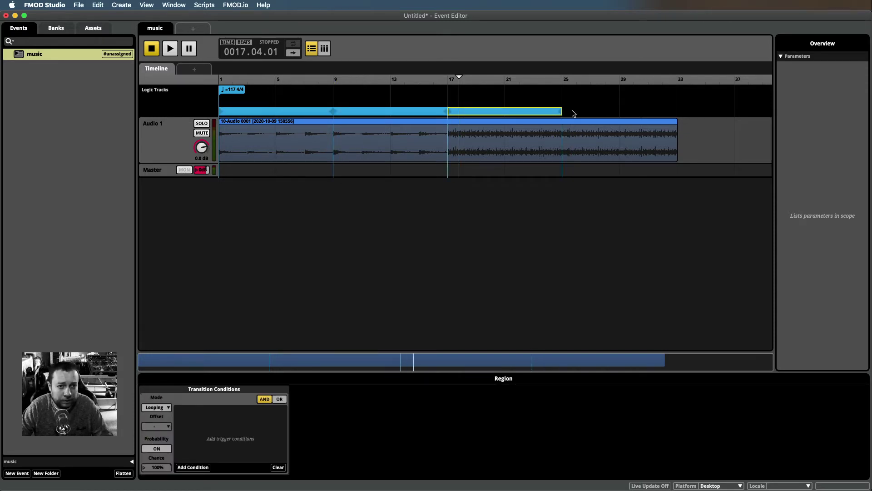
{"action": "left_click_drag", "start_coordinate": [562, 110], "coordinate": [677, 111]}
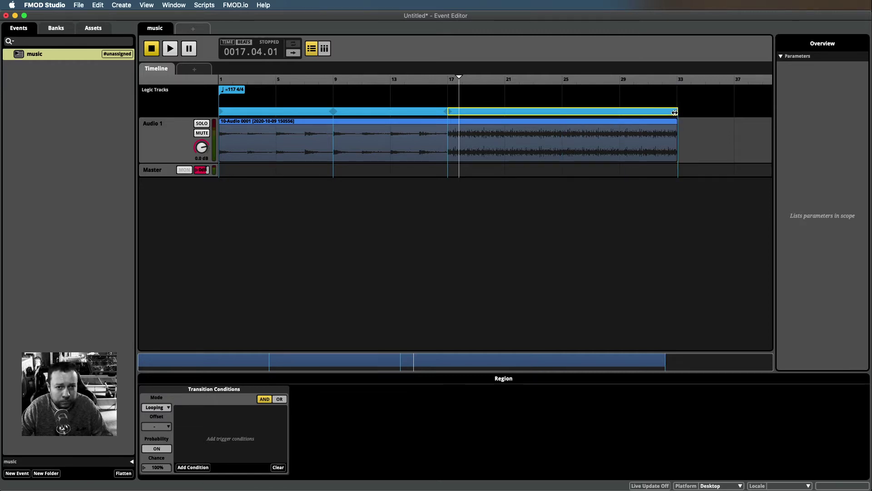
{"action": "left_click_drag", "start_coordinate": [675, 113], "coordinate": [673, 114]}
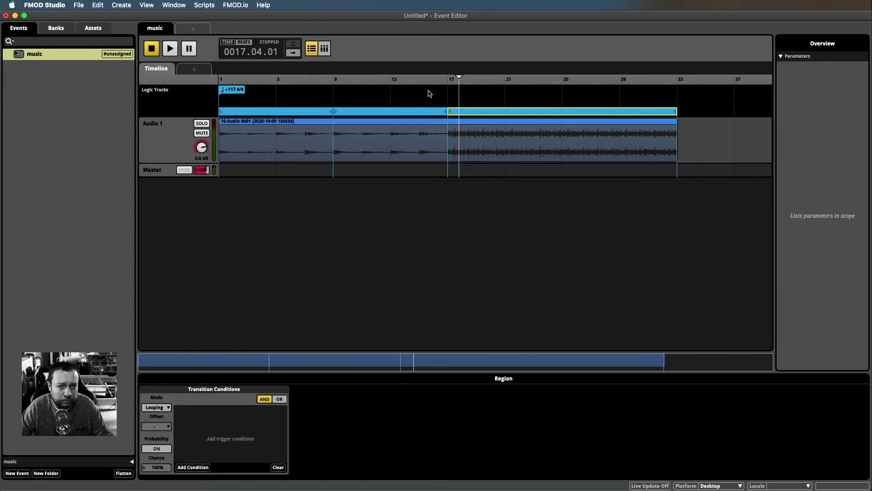
Check the region end against the audio clip and set the playhead to bar 3.
{"action": "scroll", "coordinate": [703, 136], "scroll_direction": "up", "scroll_amount": 10}
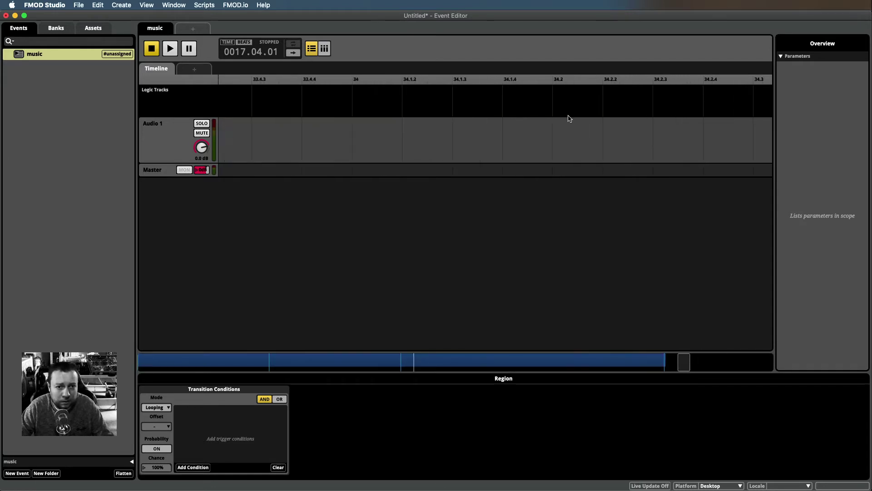
{"action": "scroll", "coordinate": [608, 120], "scroll_direction": "down", "scroll_amount": 10}
{"action": "scroll", "coordinate": [676, 121], "scroll_direction": "up", "scroll_amount": 10}
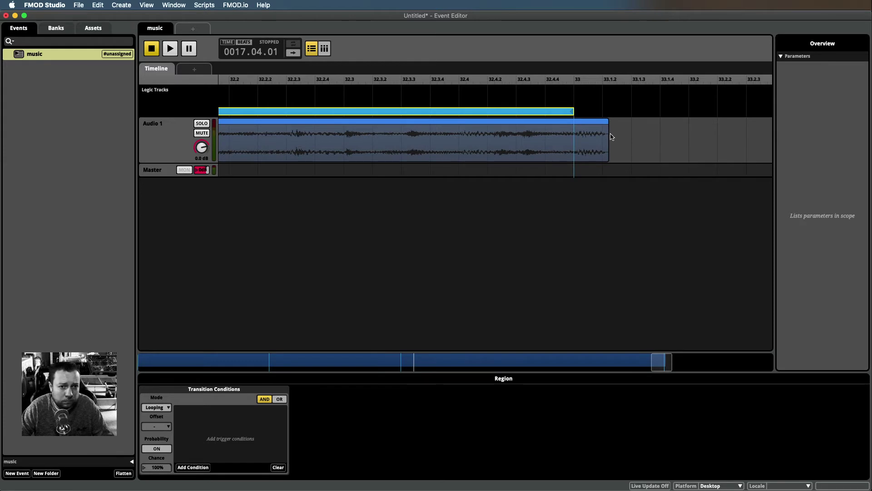
{"action": "scroll", "coordinate": [608, 135], "scroll_direction": "down", "scroll_amount": 10}
{"action": "left_click", "coordinate": [571, 136]}
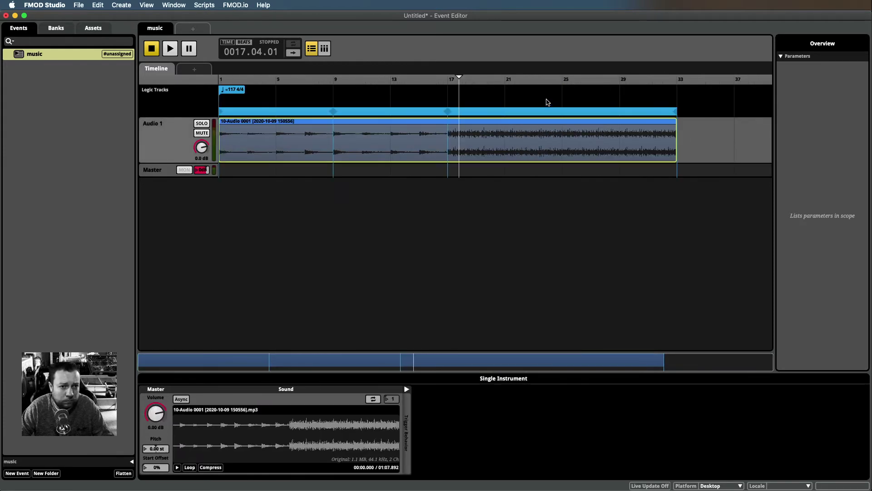
{"action": "left_click", "coordinate": [252, 83]}
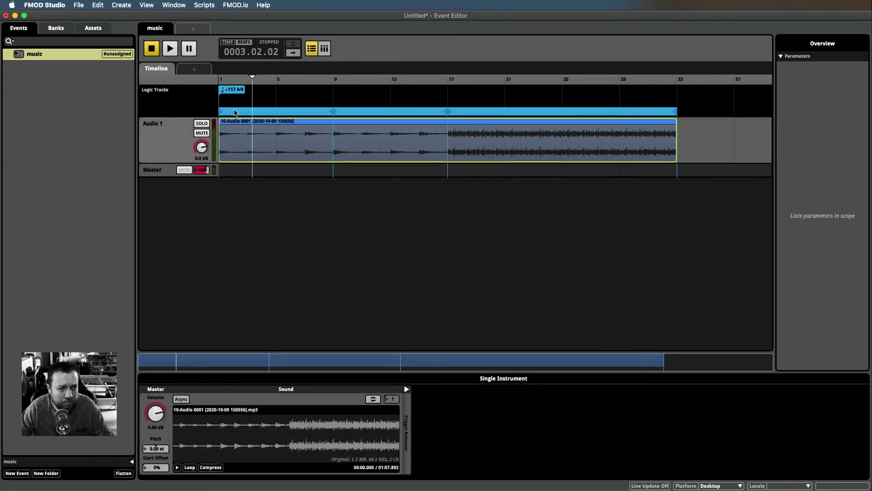
Add destination marker Marker A at the start of bar 1.
{"action": "right_click", "coordinate": [234, 104]}
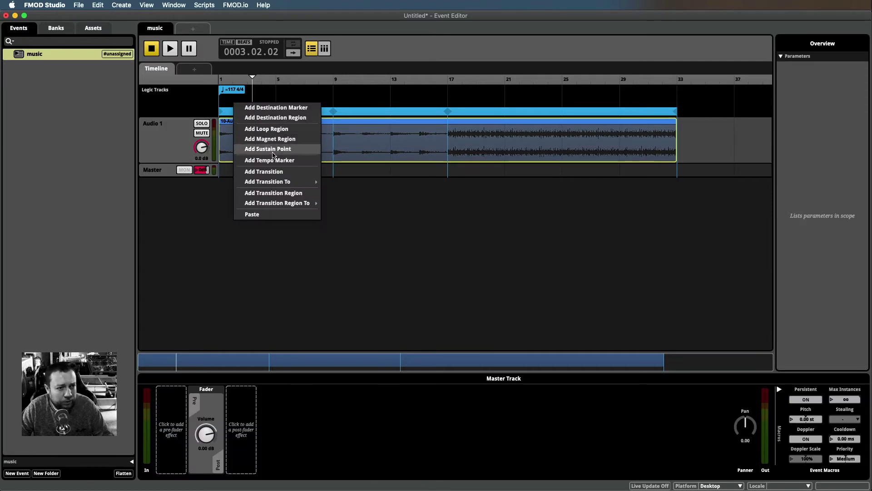
{"action": "left_click", "coordinate": [275, 108]}
{"action": "left_click_drag", "start_coordinate": [247, 103], "coordinate": [223, 105]}
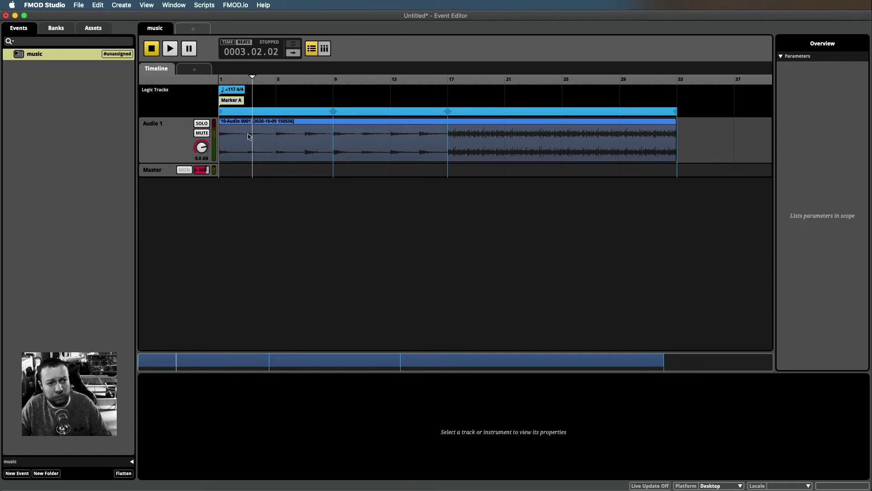
{"action": "left_click", "coordinate": [246, 112]}
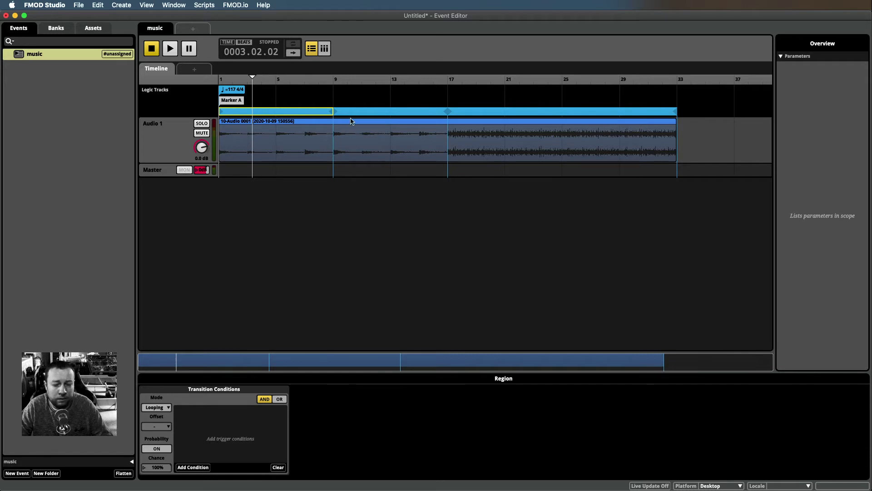
{"action": "left_click", "coordinate": [237, 101]}
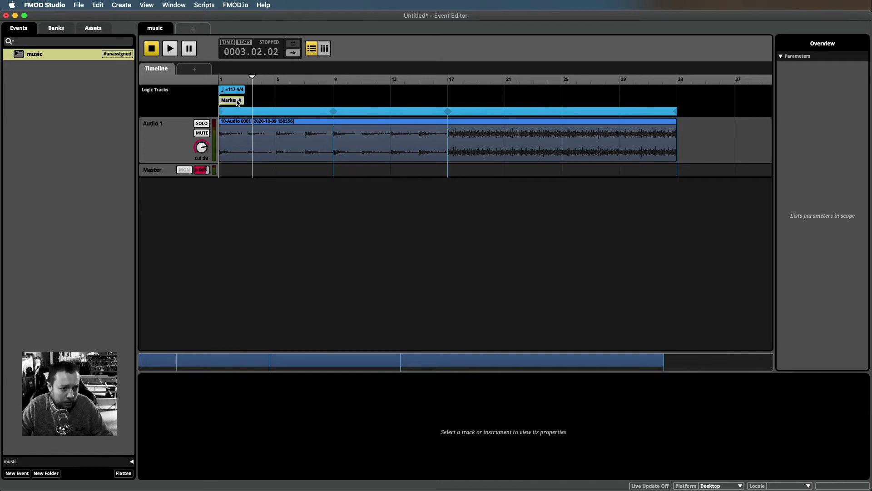
Add Marker B at bar 9 and Marker C at bar 17.
{"action": "double_click", "coordinate": [336, 101]}
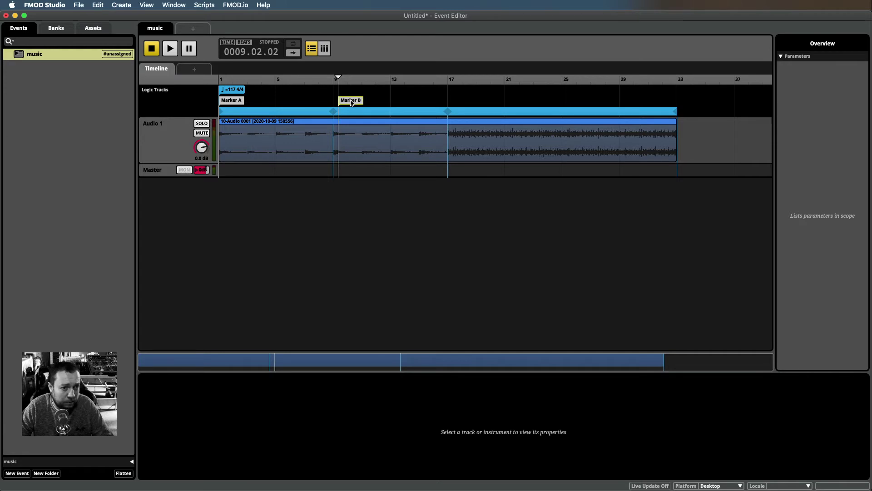
{"action": "left_click_drag", "start_coordinate": [351, 103], "coordinate": [346, 103]}
{"action": "double_click", "coordinate": [455, 105]}
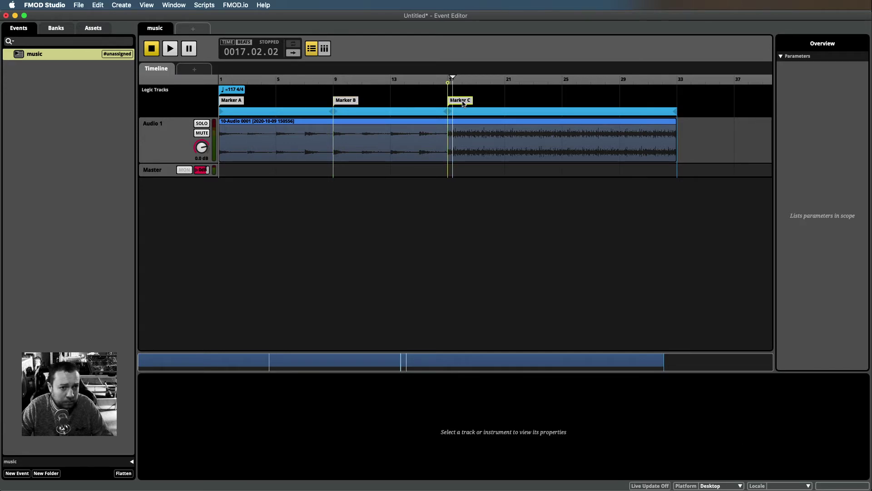
{"action": "left_click", "coordinate": [271, 104]}
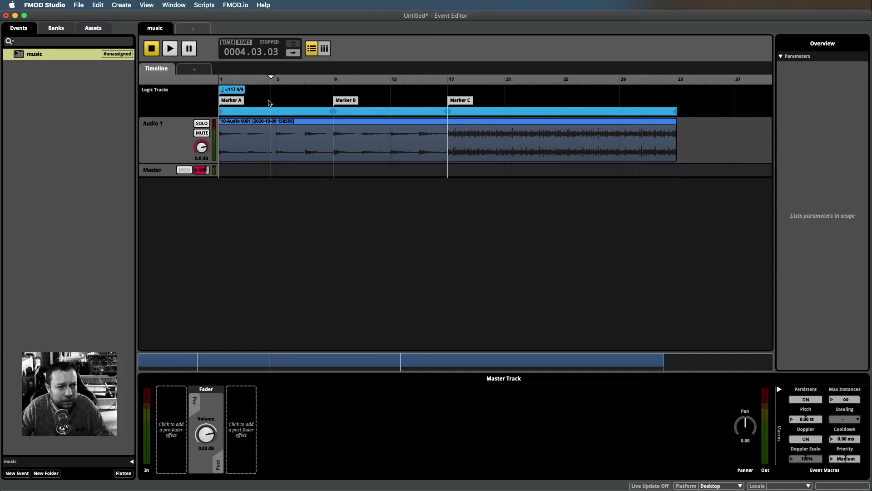
Add a To Marker A transition region over bars 9–17 with 2-bar quantization, then start a condition.
{"action": "right_click", "coordinate": [268, 104]}
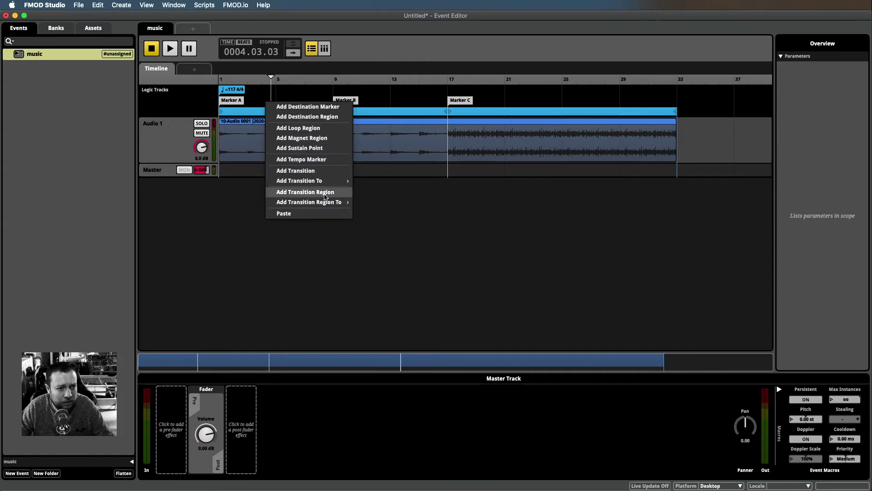
{"action": "mouse_move", "coordinate": [313, 204]}
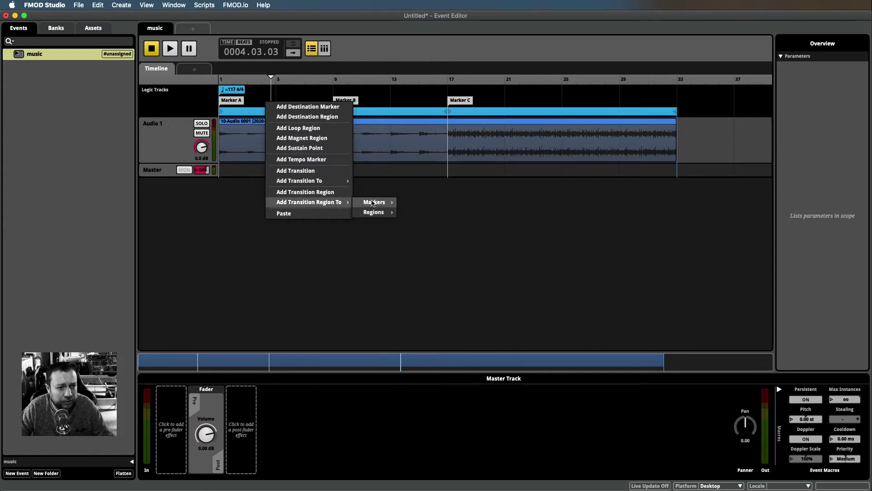
{"action": "mouse_move", "coordinate": [375, 203]}
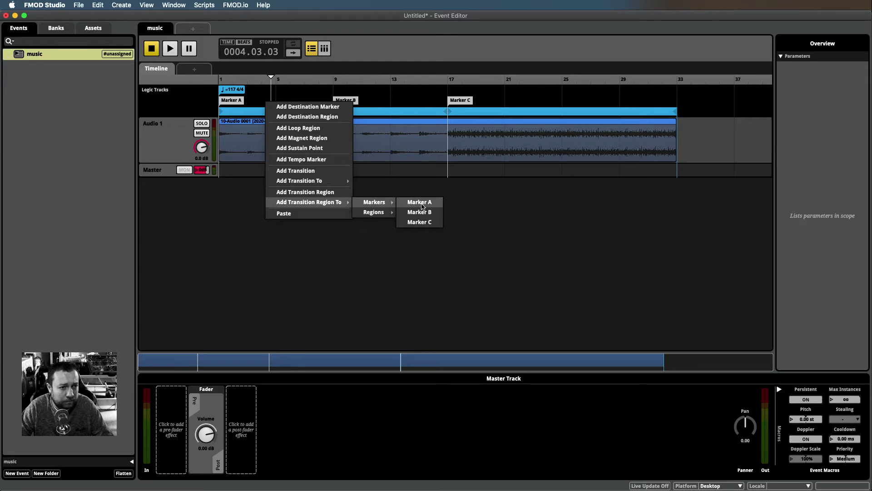
{"action": "left_click", "coordinate": [420, 203]}
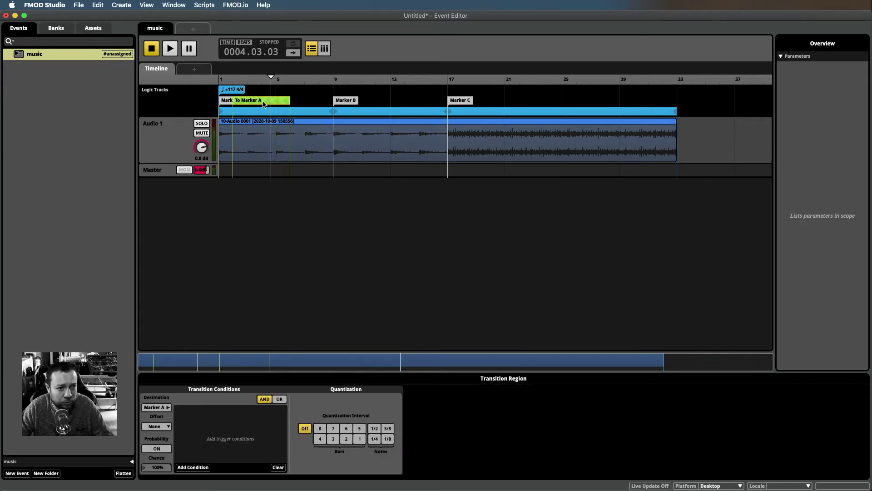
{"action": "mouse_move", "coordinate": [264, 104]}
{"action": "left_mouse_down"}
{"action": "mouse_move", "coordinate": [361, 129]}
{"action": "mouse_move", "coordinate": [447, 123]}
{"action": "left_mouse_up"}
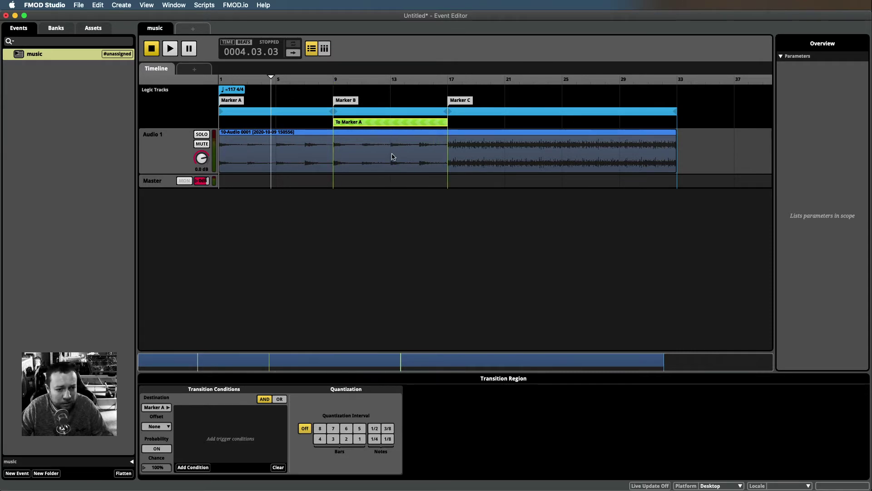
{"action": "left_click", "coordinate": [347, 438]}
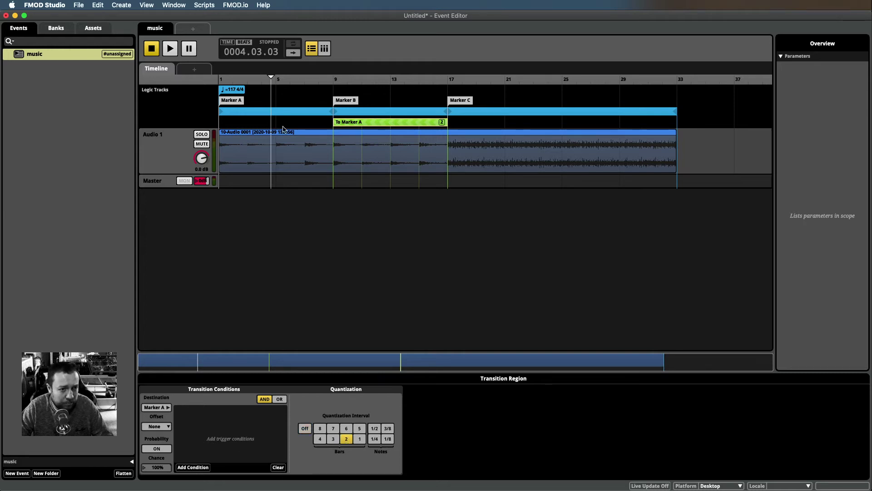
{"action": "left_click", "coordinate": [202, 469]}
Create a new labeled parameter for the To Marker A condition.
{"action": "mouse_move", "coordinate": [245, 448]}
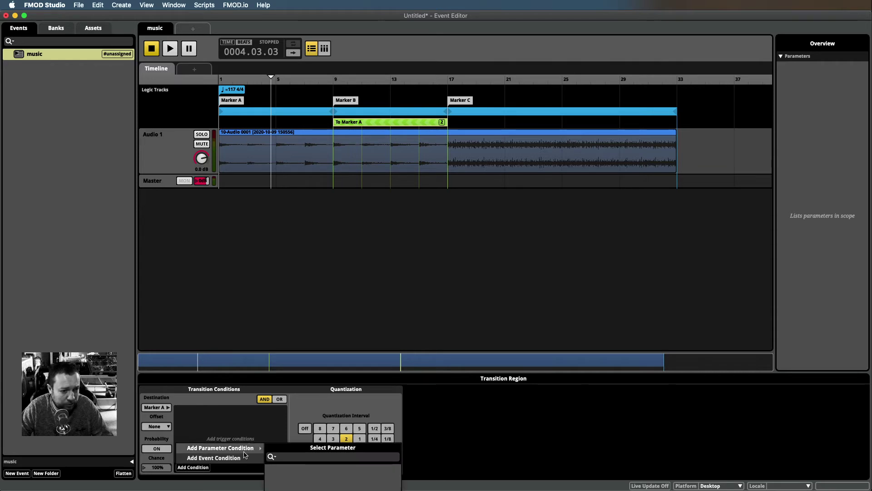
{"action": "left_click", "coordinate": [377, 447]}
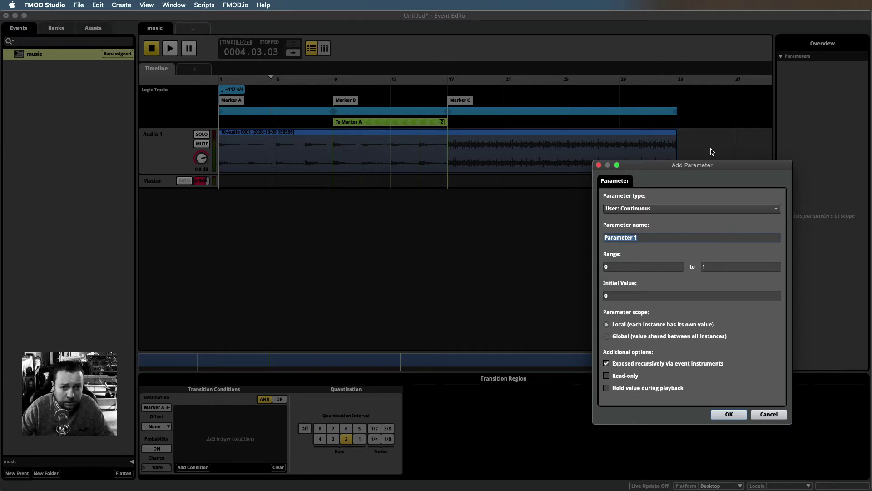
{"action": "left_click", "coordinate": [651, 208]}
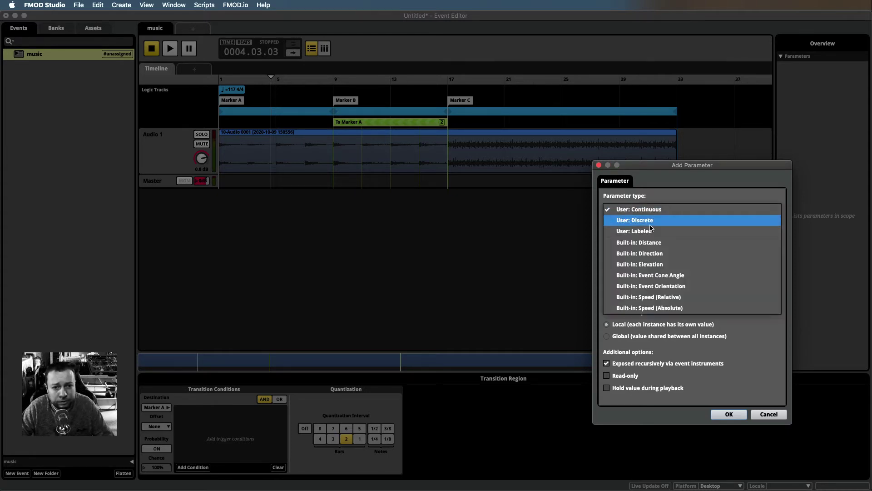
{"action": "left_click", "coordinate": [650, 231]}
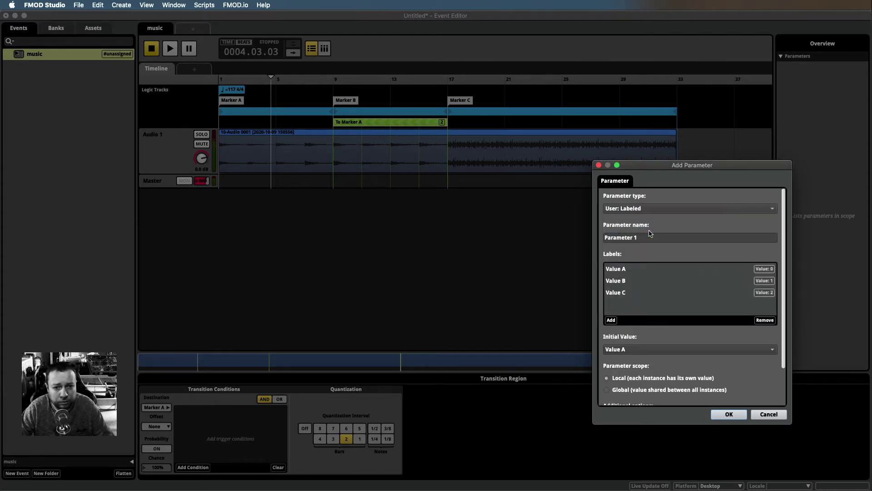
Name the parameter Progression with labels Value A, Value B and Value C.
{"action": "left_click", "coordinate": [630, 272]}
{"action": "left_click", "coordinate": [629, 280]}
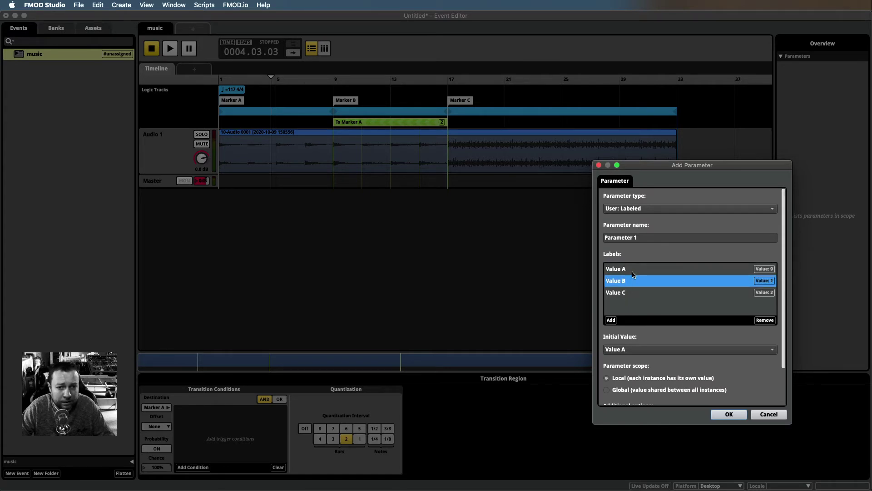
{"action": "left_click", "coordinate": [636, 271]}
{"action": "left_click", "coordinate": [638, 281]}
{"action": "left_click", "coordinate": [635, 293]}
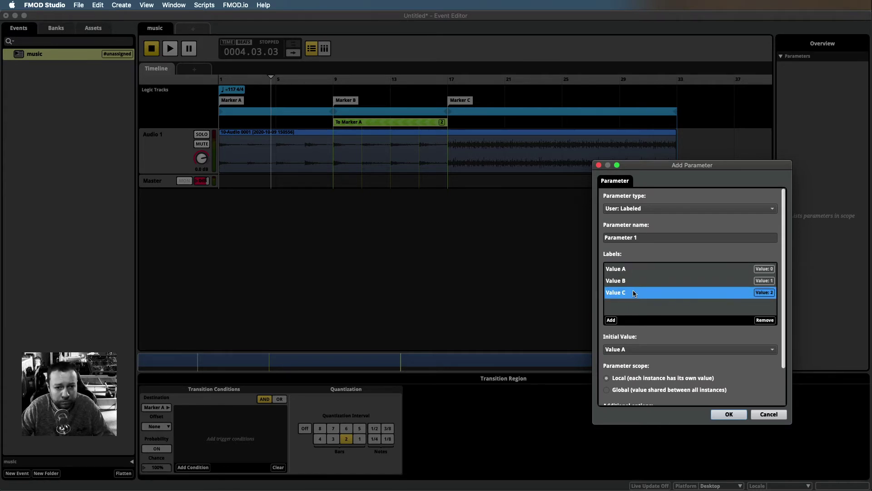
{"action": "triple_click", "coordinate": [658, 238]}
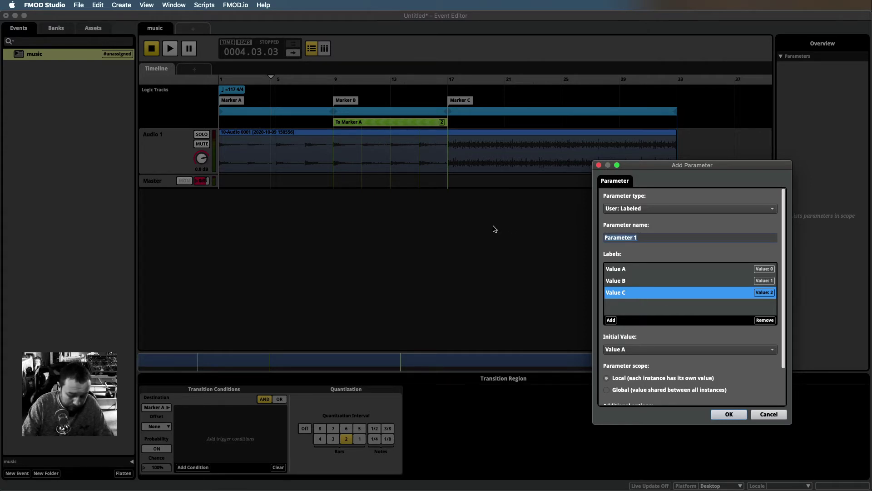
{"action": "type", "text": "Pro"}
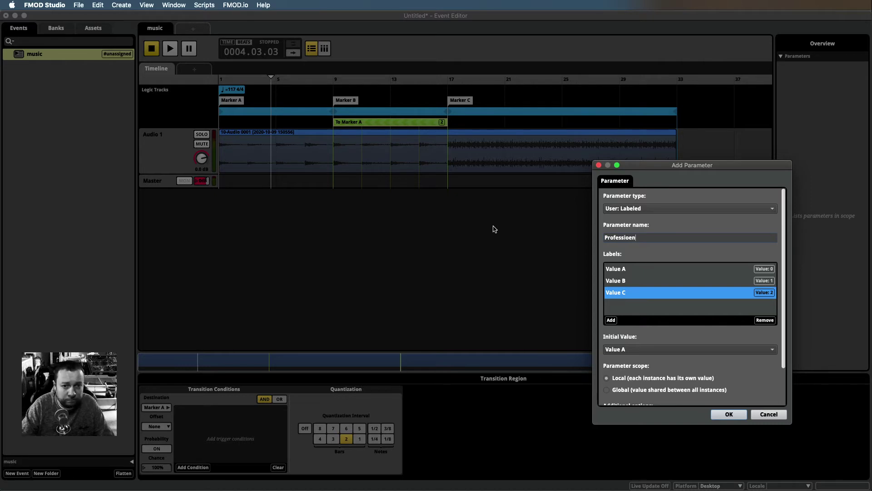
{"action": "type", "text": "gression"}
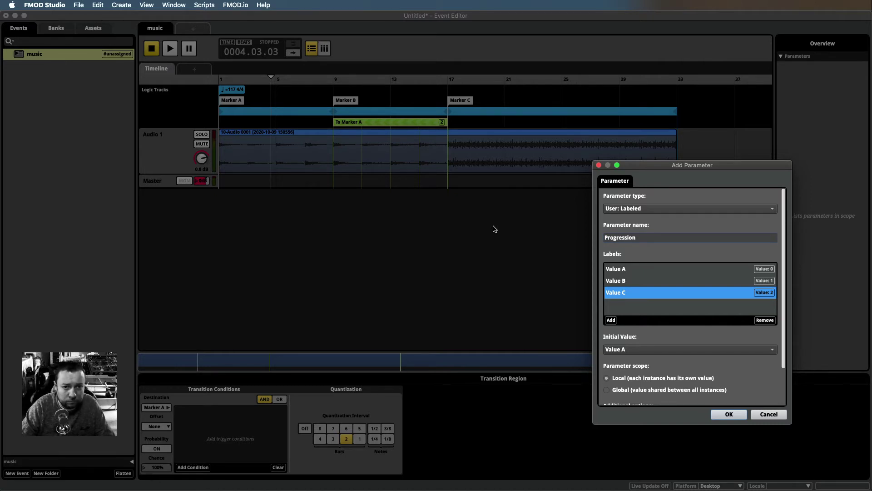
{"action": "key", "text": "Return"}
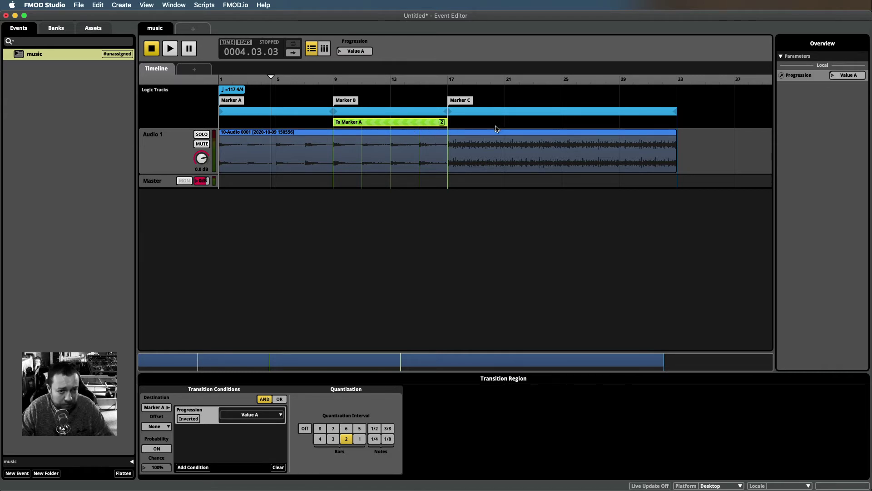
Add a To Marker B region at bar 17, 2-bar quantized, requiring Progression Value B.
{"action": "right_click", "coordinate": [479, 123]}
{"action": "mouse_move", "coordinate": [526, 222]}
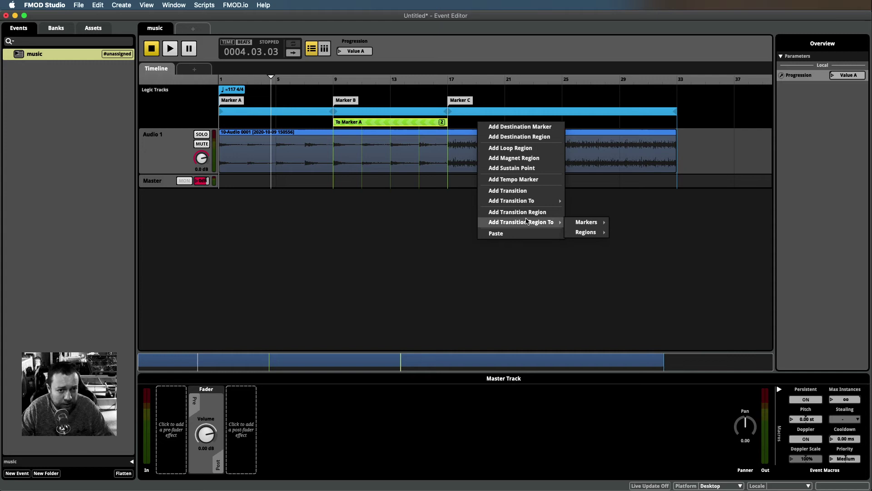
{"action": "mouse_move", "coordinate": [576, 223]}
{"action": "left_click", "coordinate": [624, 231]}
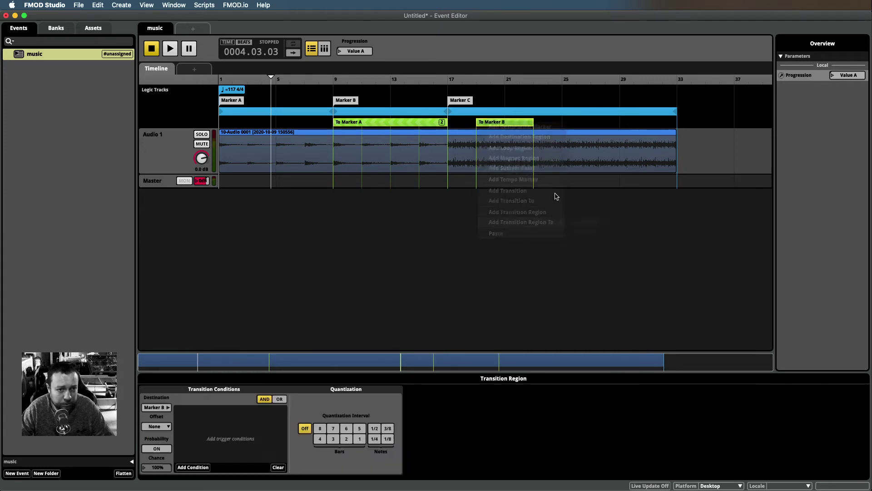
{"action": "mouse_move", "coordinate": [495, 122]}
{"action": "left_mouse_down"}
{"action": "mouse_move", "coordinate": [467, 122]}
{"action": "mouse_move", "coordinate": [677, 123]}
{"action": "left_mouse_up"}
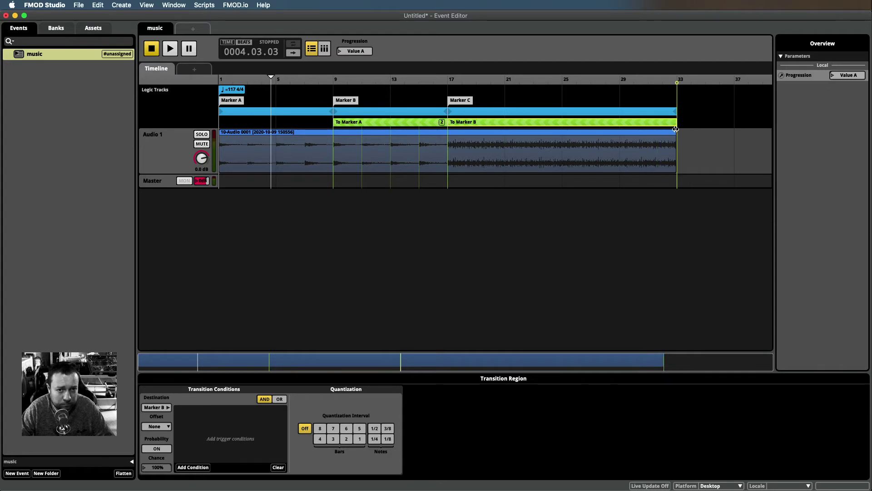
{"action": "left_click", "coordinate": [347, 438]}
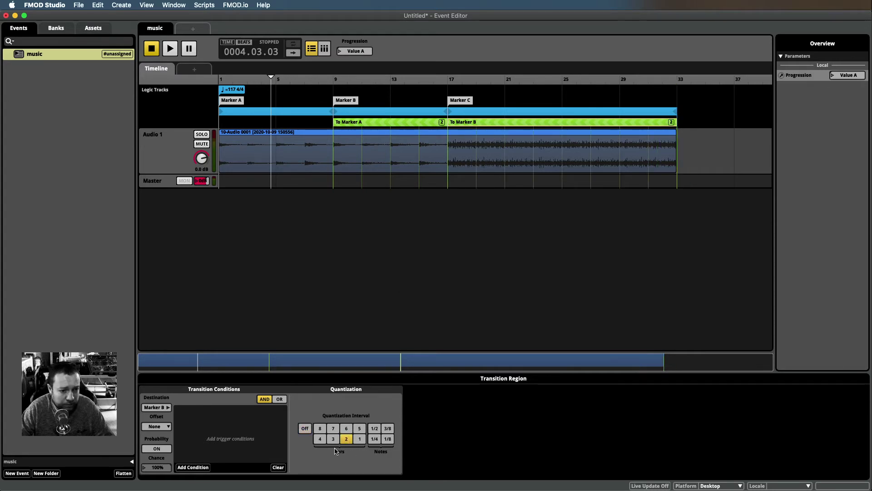
{"action": "left_click", "coordinate": [209, 466]}
{"action": "mouse_move", "coordinate": [240, 444]}
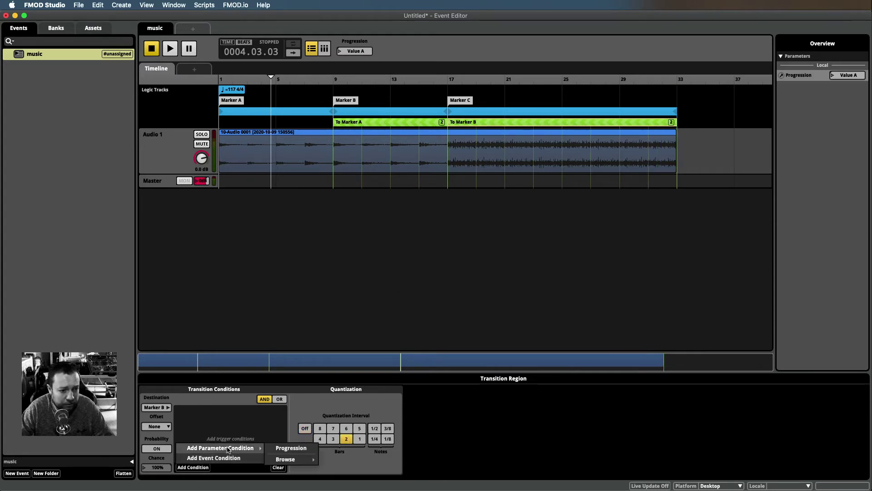
{"action": "left_click", "coordinate": [290, 445]}
{"action": "left_click", "coordinate": [258, 415]}
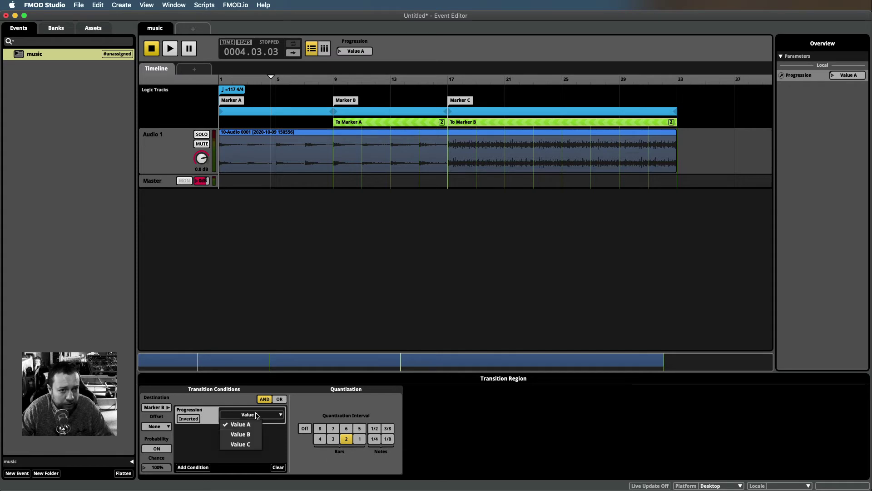
{"action": "left_click", "coordinate": [247, 434]}
Add a To Marker C region from bar 1, 2-bar quantized, requiring Progression Value C.
{"action": "right_click", "coordinate": [255, 124]}
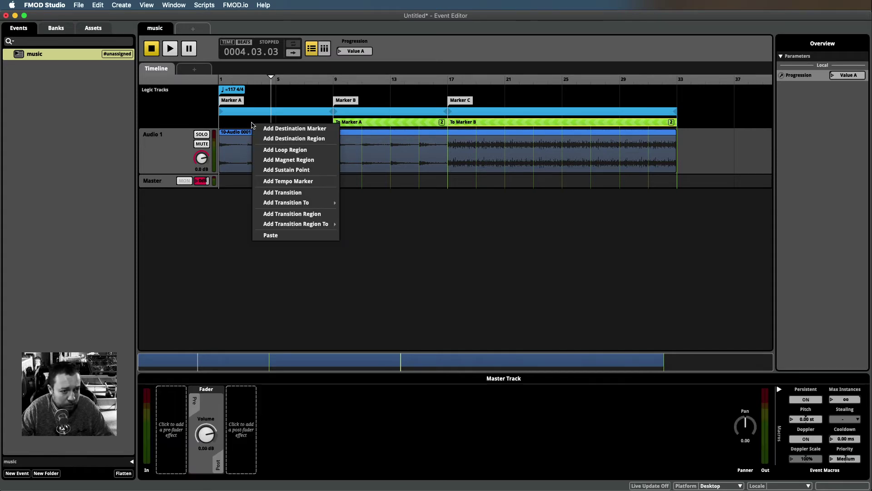
{"action": "mouse_move", "coordinate": [317, 224]}
{"action": "mouse_move", "coordinate": [363, 226]}
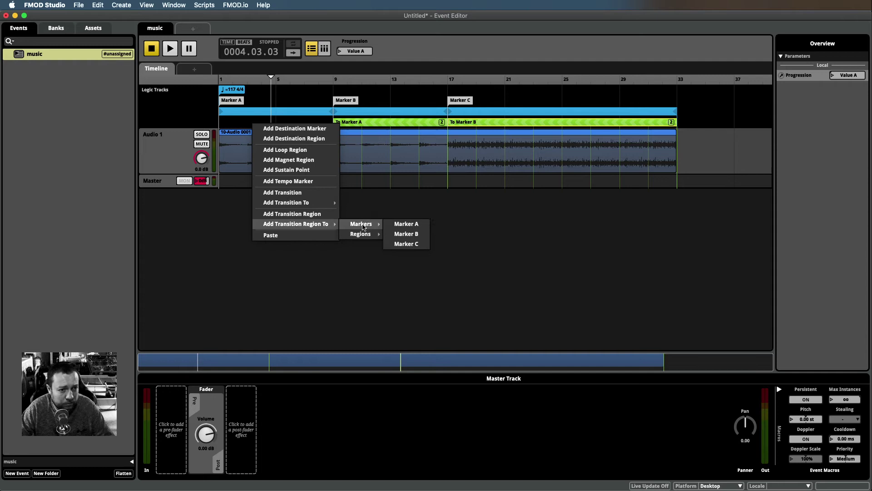
{"action": "left_click", "coordinate": [407, 244]}
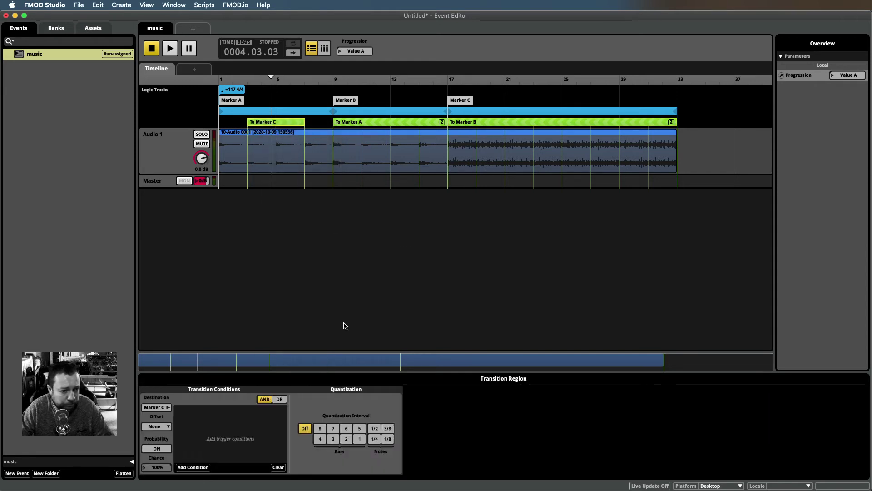
{"action": "left_click", "coordinate": [204, 467]}
{"action": "mouse_move", "coordinate": [227, 448]}
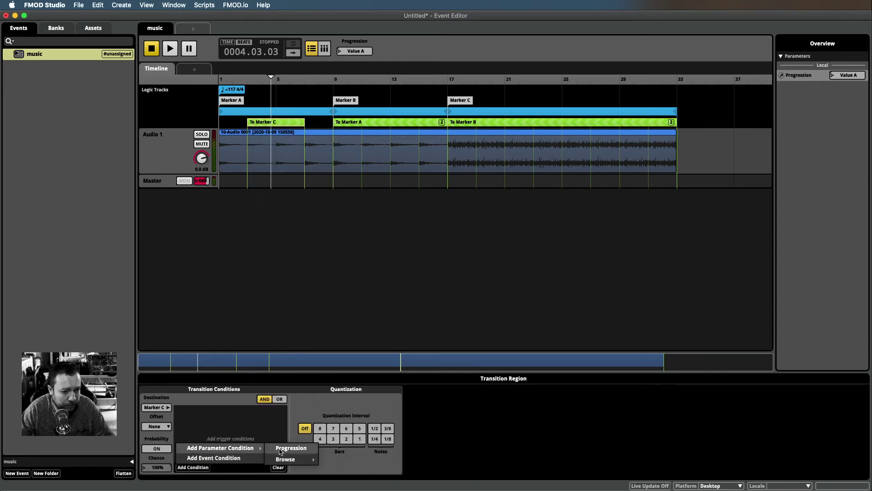
{"action": "left_click", "coordinate": [291, 448]}
{"action": "left_click", "coordinate": [346, 438]}
{"action": "left_click", "coordinate": [261, 415]}
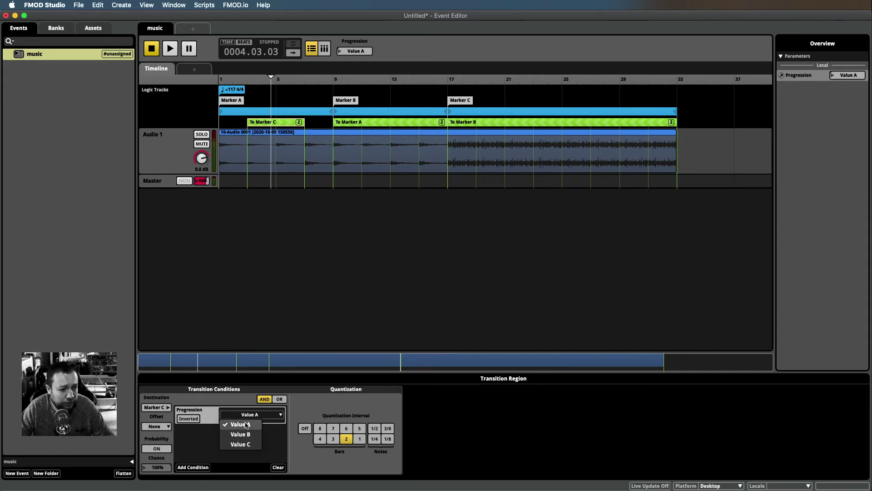
{"action": "left_click", "coordinate": [249, 444]}
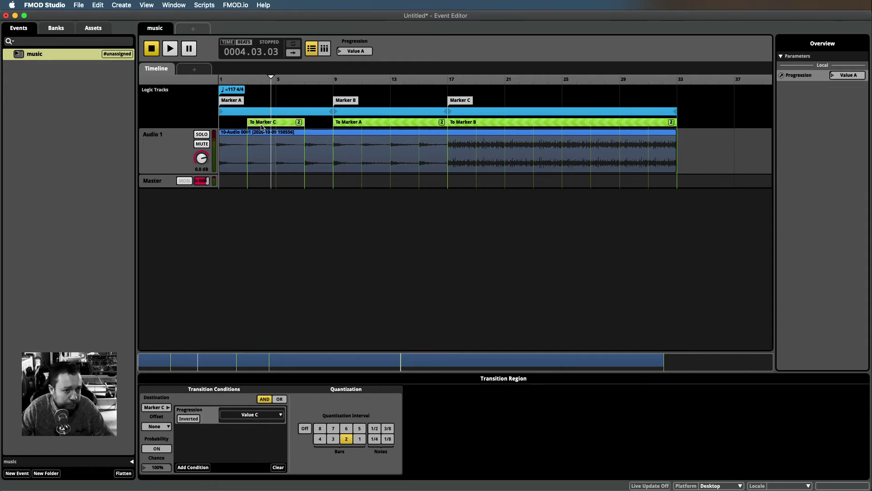
{"action": "mouse_move", "coordinate": [262, 126]}
{"action": "left_mouse_down"}
{"action": "mouse_move", "coordinate": [232, 128]}
{"action": "mouse_move", "coordinate": [231, 174]}
{"action": "mouse_move", "coordinate": [332, 163]}
{"action": "left_mouse_up"}
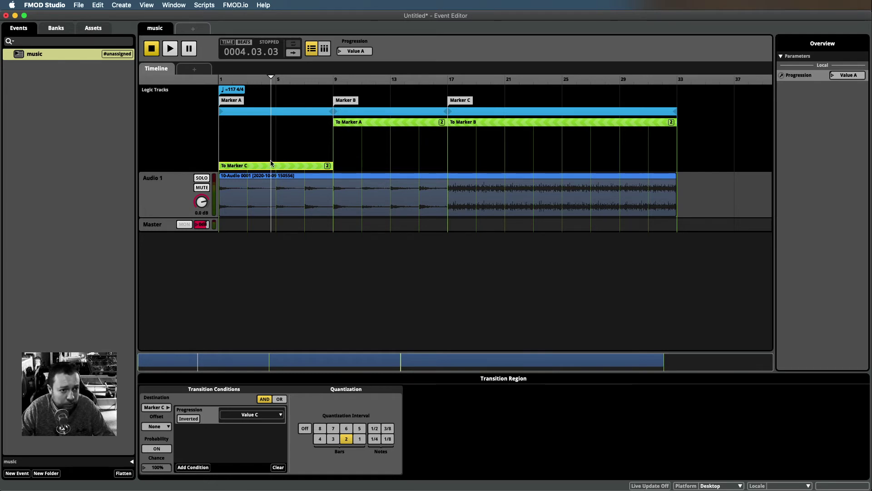
Place a To Marker C copy over bars 9–17 and a To Marker B copy over bars 1–9.
{"action": "left_click_drag", "start_coordinate": [344, 172], "coordinate": [457, 140]}
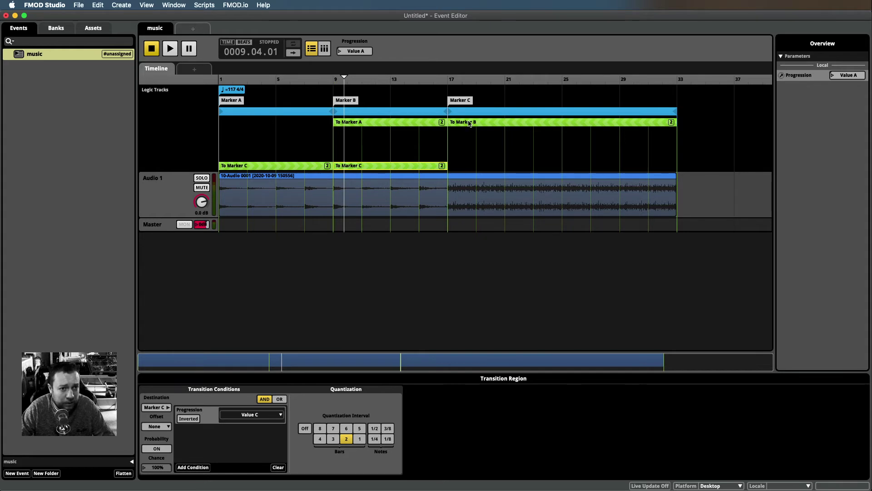
{"action": "left_click", "coordinate": [470, 122]}
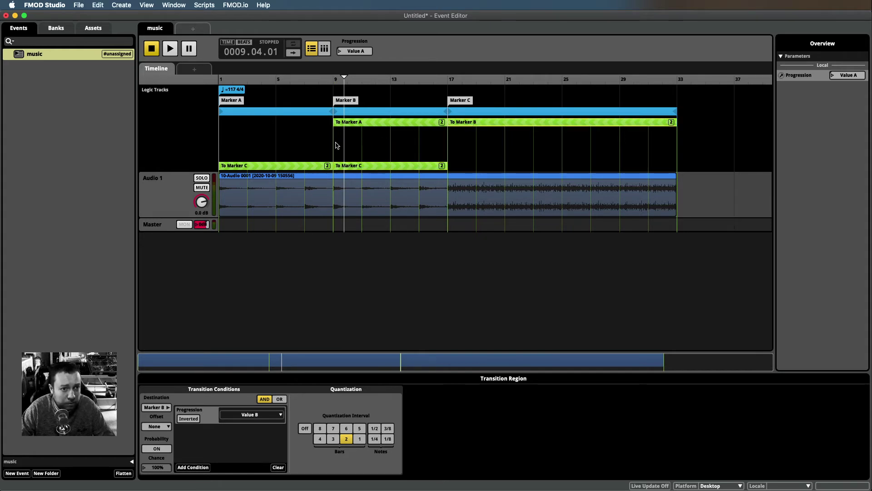
{"action": "left_click", "coordinate": [222, 160]}
{"action": "key", "text": "cmd+v"}
{"action": "left_click_drag", "start_coordinate": [280, 125], "coordinate": [276, 146]}
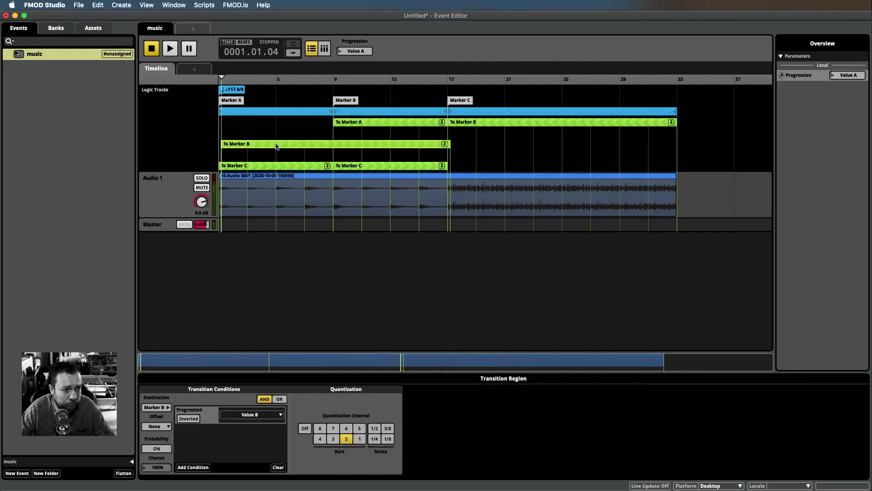
{"action": "mouse_move", "coordinate": [447, 145]}
{"action": "left_mouse_down"}
{"action": "mouse_move", "coordinate": [337, 145]}
{"action": "mouse_move", "coordinate": [291, 161]}
{"action": "left_mouse_up"}
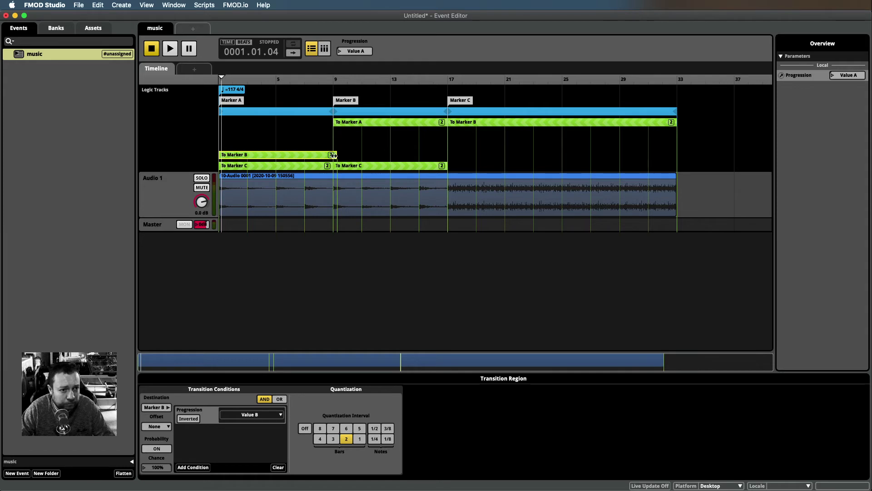
{"action": "left_click_drag", "start_coordinate": [332, 157], "coordinate": [328, 156]}
Paste a To Marker A copy into the final section starting at bar 17.
{"action": "left_click", "coordinate": [369, 125]}
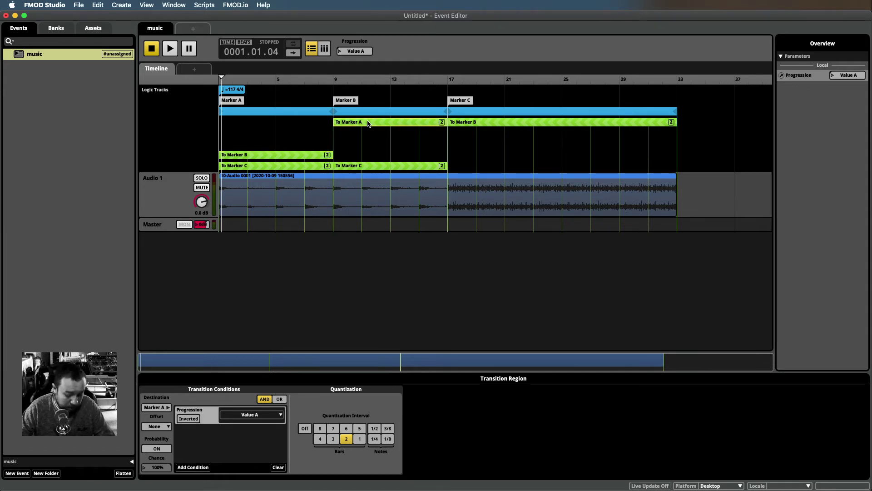
{"action": "mouse_move", "coordinate": [486, 124]}
{"action": "left_mouse_down"}
{"action": "mouse_move", "coordinate": [486, 135]}
{"action": "mouse_move", "coordinate": [476, 127]}
{"action": "left_mouse_up"}
{"action": "left_click", "coordinate": [469, 122]}
{"action": "key", "text": "super+v"}
{"action": "left_click_drag", "start_coordinate": [567, 123], "coordinate": [677, 129]}
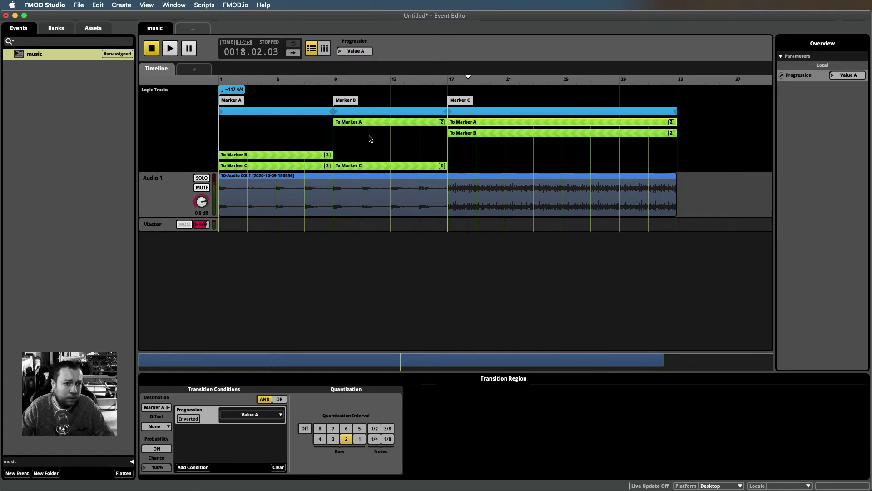
Stack the regions so both To Marker B and both To Marker C share their own lanes.
{"action": "mouse_move", "coordinate": [251, 157]}
{"action": "left_mouse_down"}
{"action": "mouse_move", "coordinate": [253, 145]}
{"action": "mouse_move", "coordinate": [264, 165]}
{"action": "mouse_move", "coordinate": [266, 158]}
{"action": "left_mouse_up"}
{"action": "left_click_drag", "start_coordinate": [355, 165], "coordinate": [357, 156]}
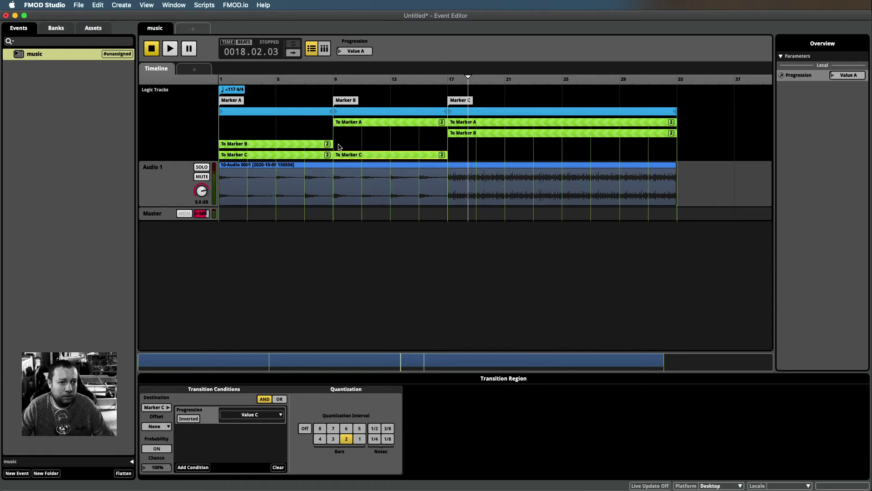
{"action": "mouse_move", "coordinate": [289, 147]}
{"action": "left_mouse_down"}
{"action": "mouse_move", "coordinate": [293, 137]}
{"action": "mouse_move", "coordinate": [295, 146]}
{"action": "left_mouse_up"}
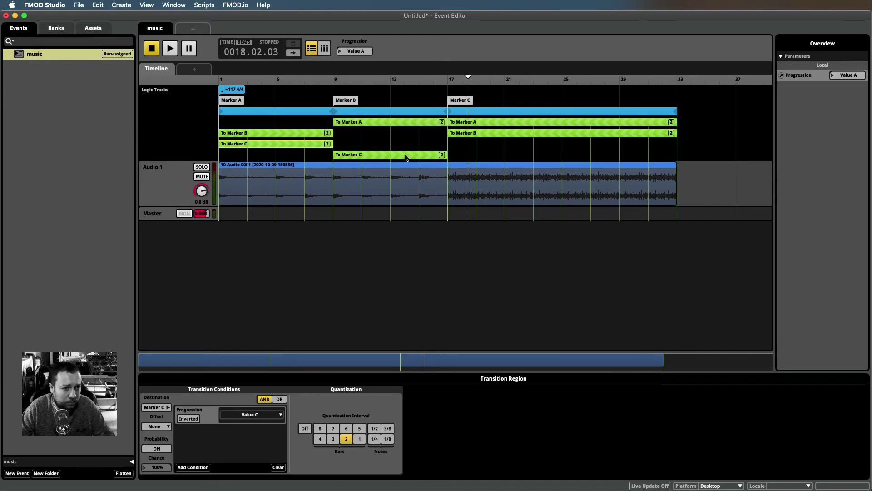
{"action": "left_click_drag", "start_coordinate": [406, 157], "coordinate": [407, 146]}
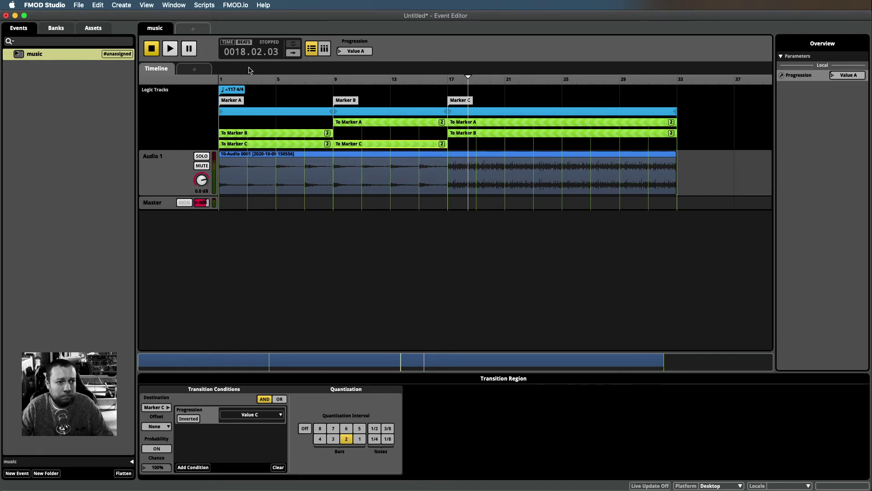
Play the event from the start, stepping Progression from Value A to Value B, then Value C.
{"action": "left_click", "coordinate": [153, 49]}
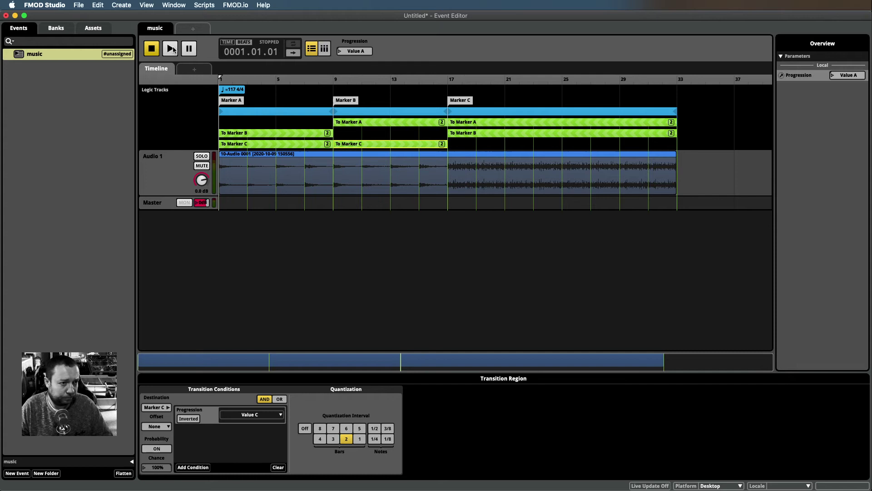
{"action": "left_click", "coordinate": [170, 49]}
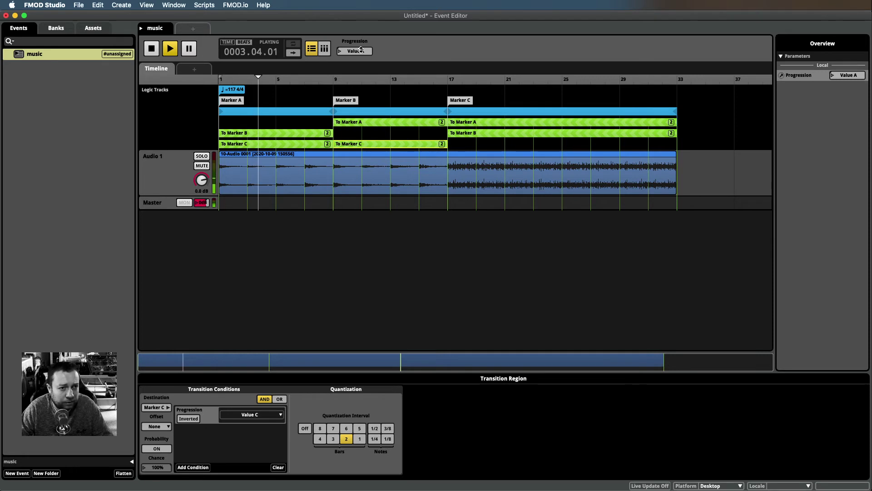
{"action": "left_click", "coordinate": [357, 51]}
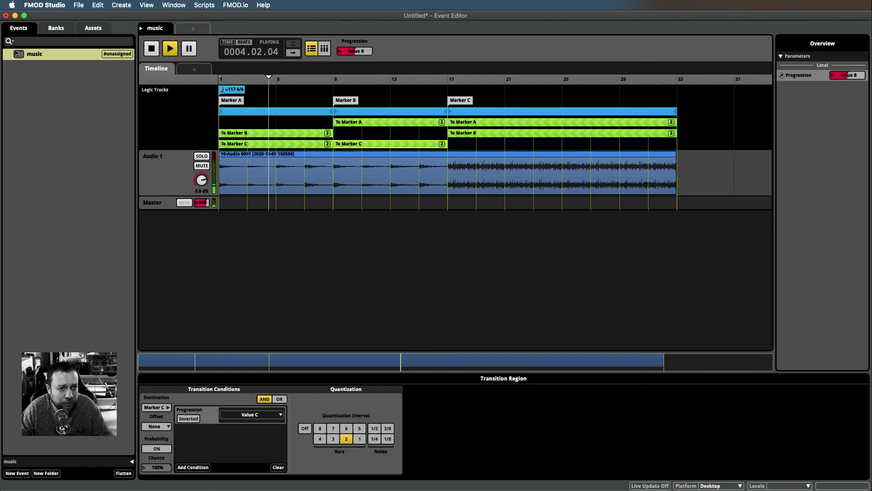
{"action": "left_click", "coordinate": [363, 50]}
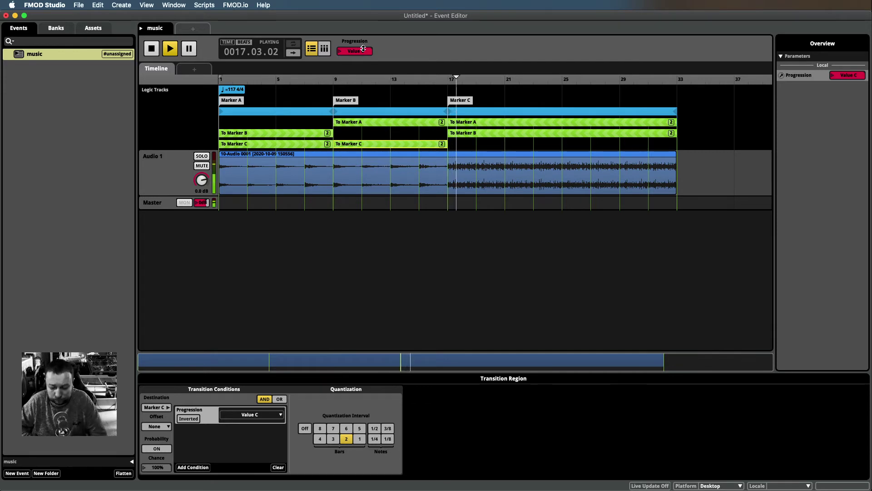
Stop playback and clear the old markers off the logic track.
{"action": "left_click", "coordinate": [154, 49]}
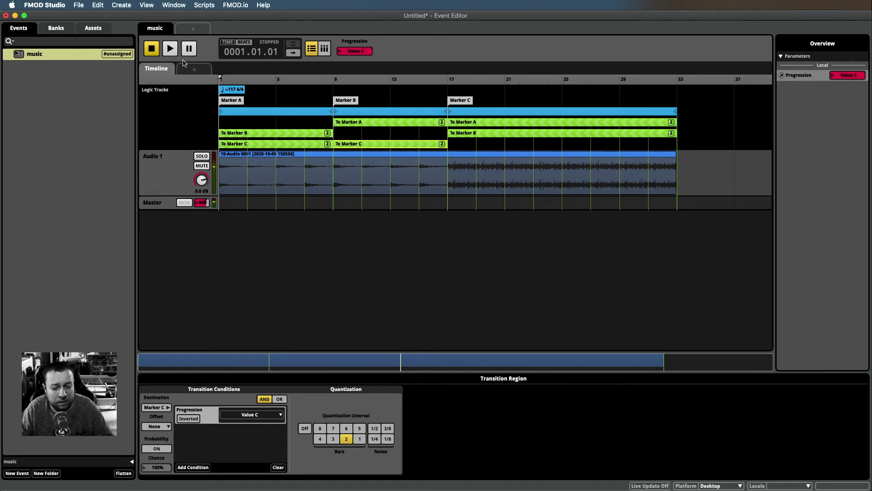
{"action": "left_click", "coordinate": [476, 102]}
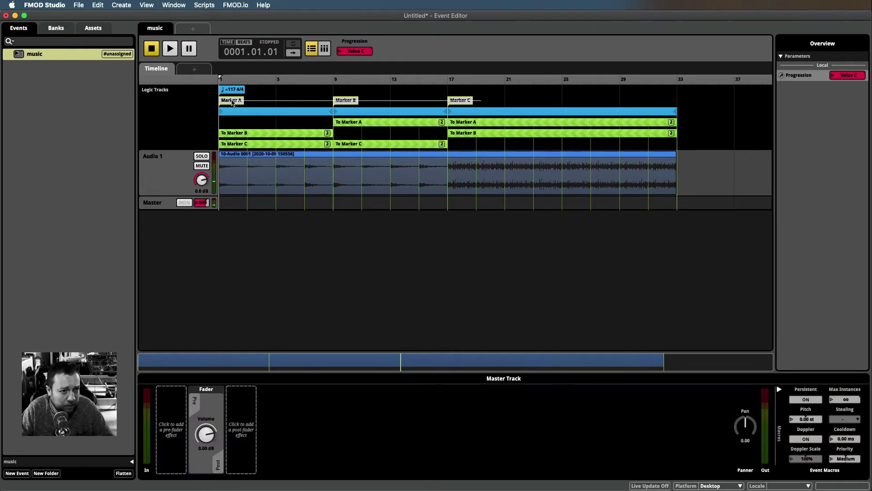
{"action": "left_click", "coordinate": [214, 103]}
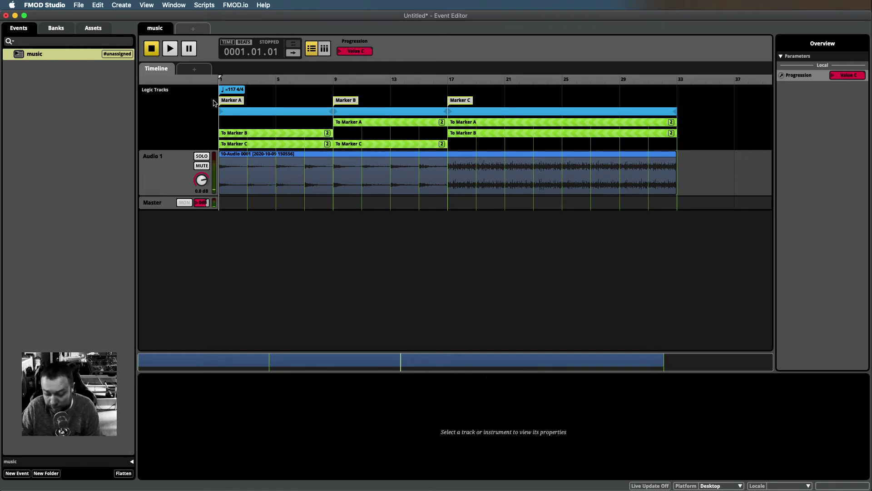
{"action": "left_click", "coordinate": [255, 105]}
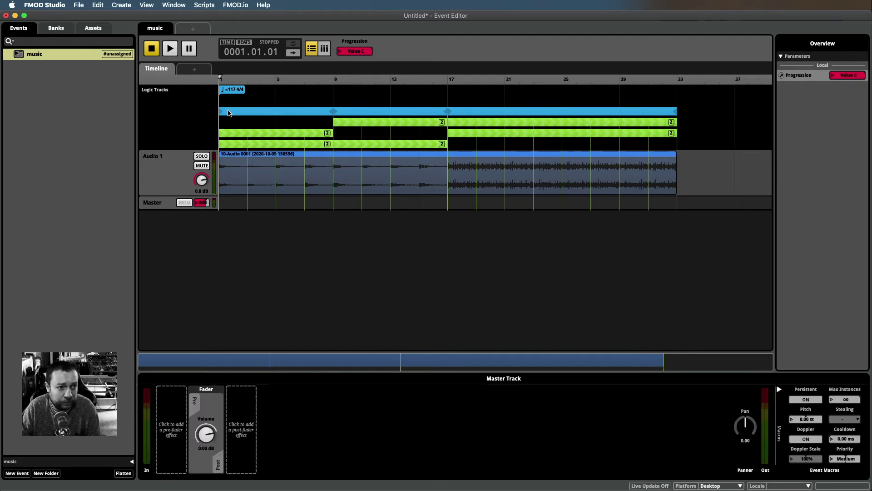
Rename the bar 1–9, 9–17 and 17–33 regions to A, B and C.
{"action": "double_click", "coordinate": [237, 112]}
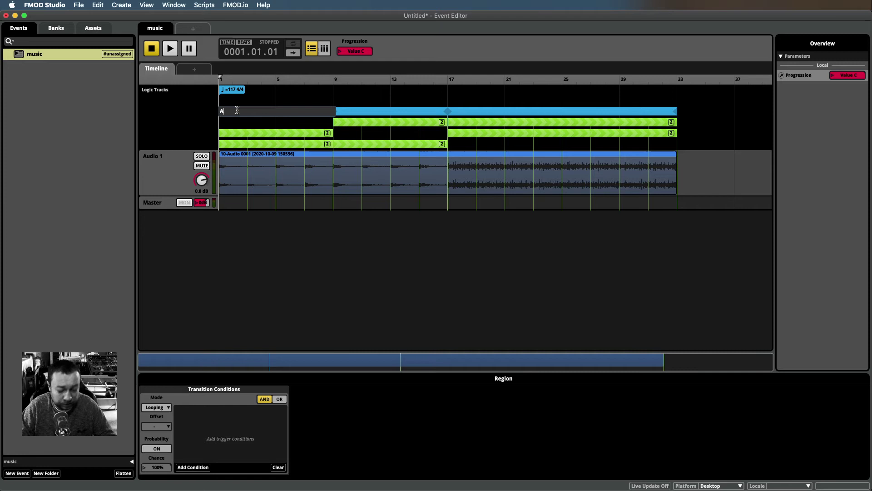
{"action": "key", "text": "Return"}
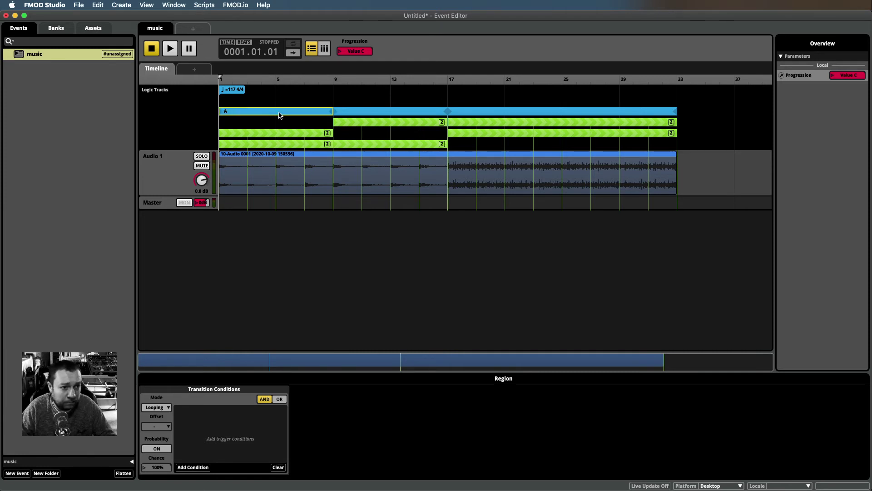
{"action": "double_click", "coordinate": [355, 113]}
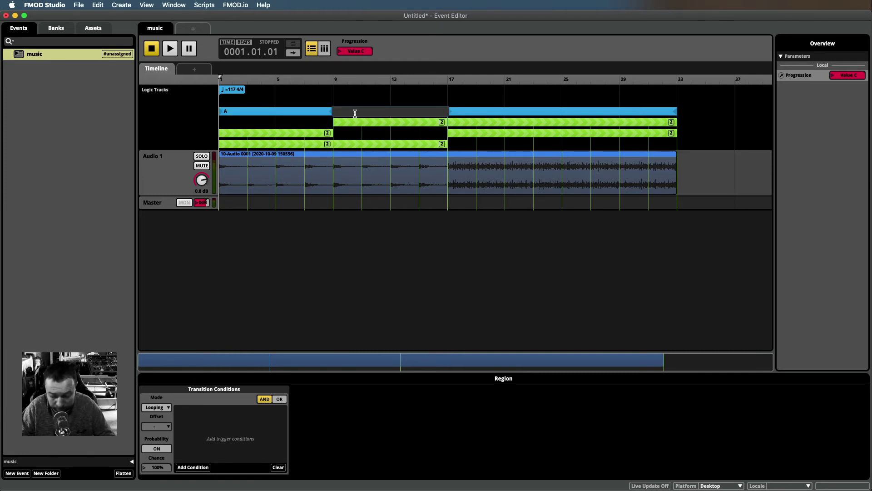
{"action": "type", "text": "B"}
{"action": "key", "text": "Return"}
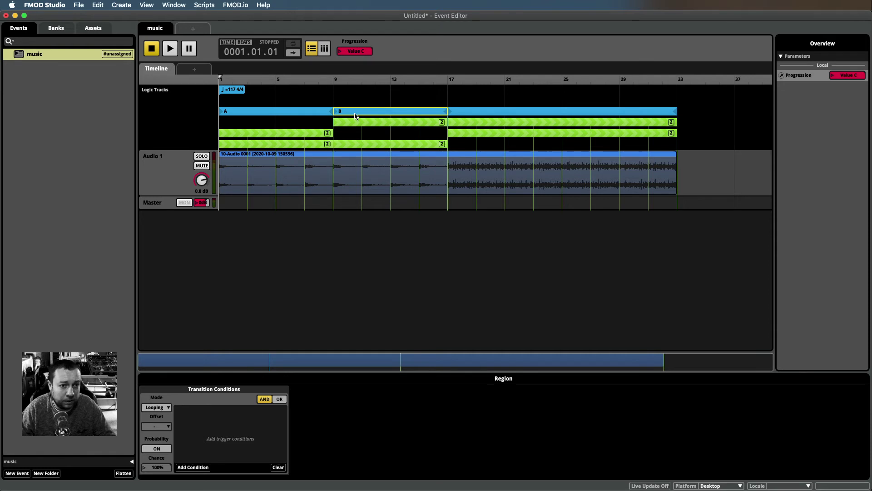
{"action": "double_click", "coordinate": [475, 114]}
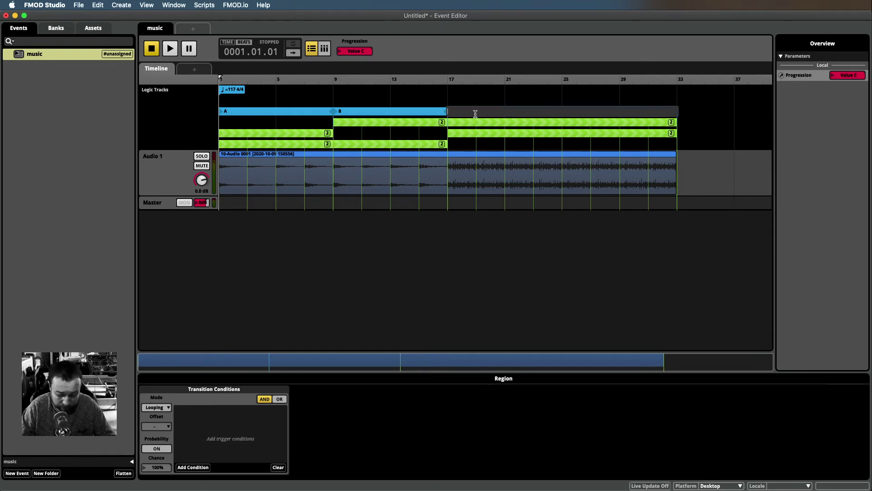
{"action": "type", "text": "C"}
{"action": "key", "text": "Return"}
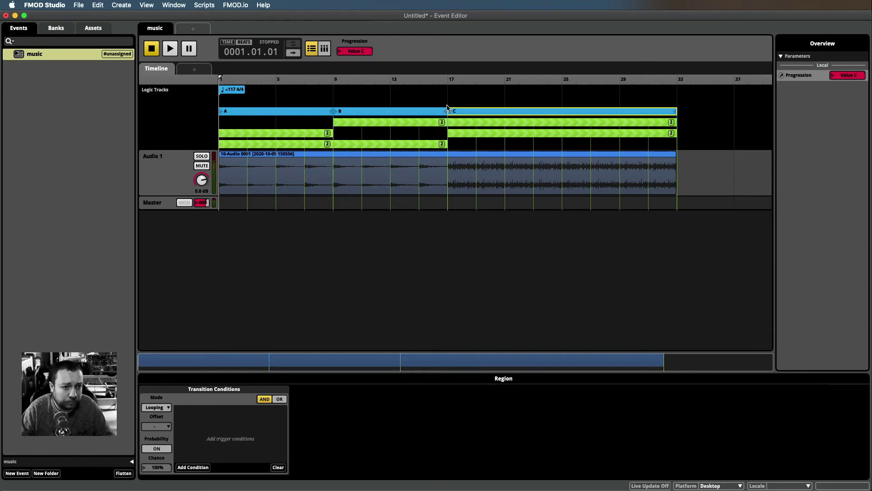
Point the bar 1–9 Value B and Value C transitions at regions B and C.
{"action": "left_click", "coordinate": [356, 124]}
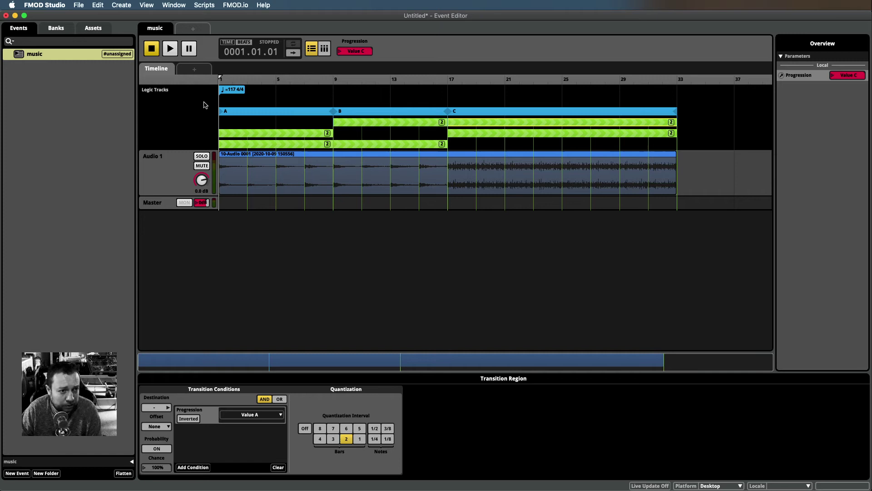
{"action": "left_click", "coordinate": [293, 135]}
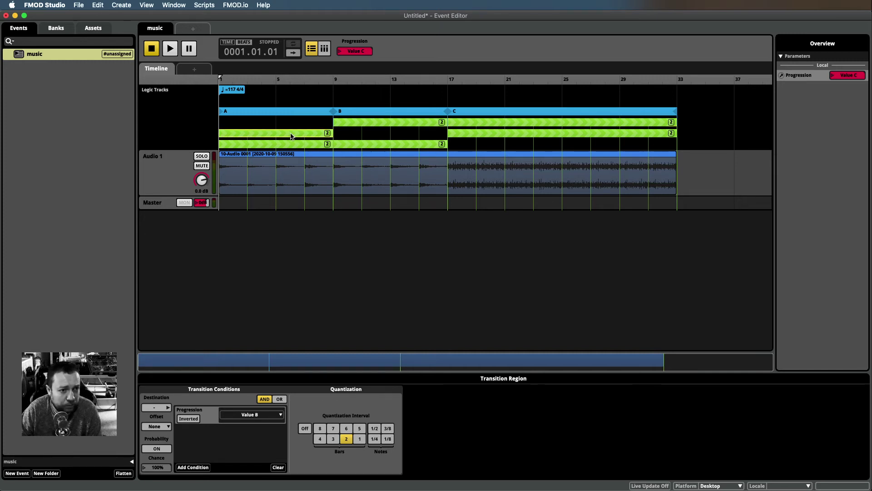
{"action": "right_click", "coordinate": [291, 135]}
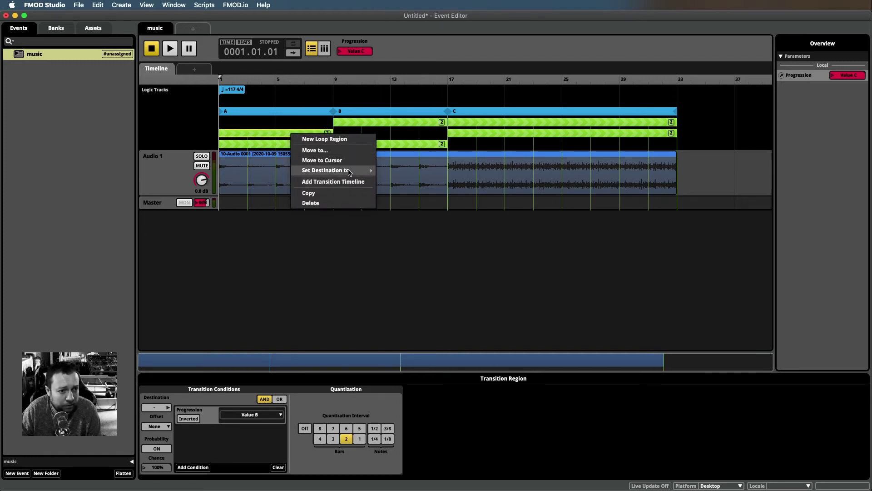
{"action": "mouse_move", "coordinate": [349, 172]}
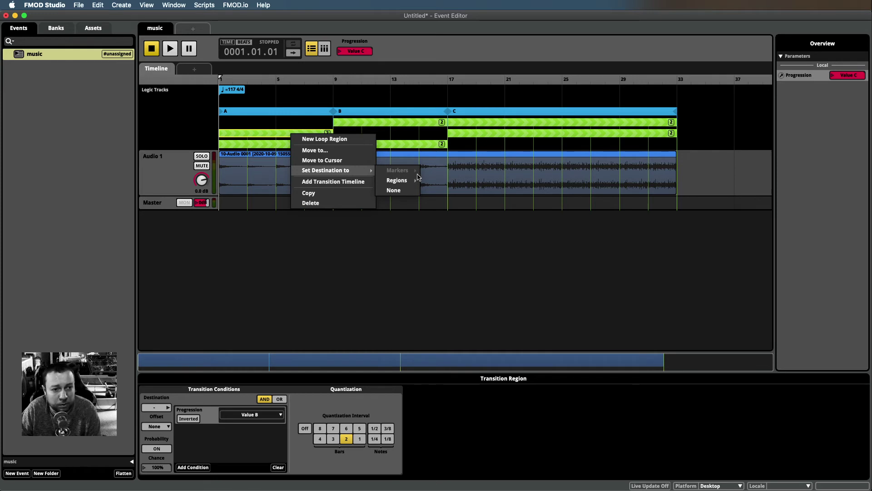
{"action": "mouse_move", "coordinate": [390, 180]}
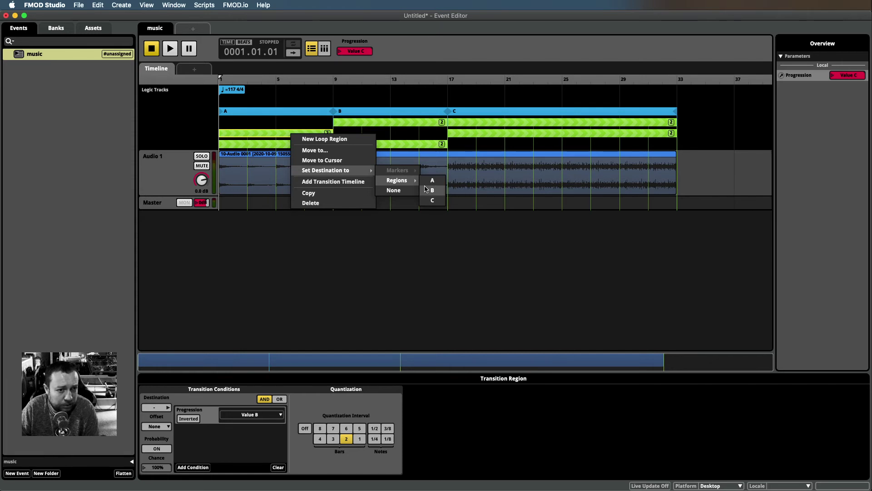
{"action": "left_click", "coordinate": [429, 190]}
{"action": "left_click", "coordinate": [293, 144]}
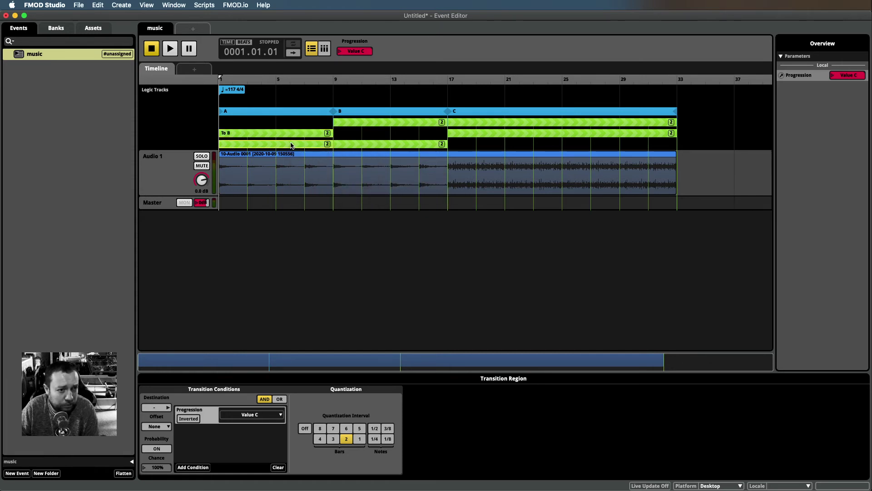
{"action": "right_click", "coordinate": [291, 144]}
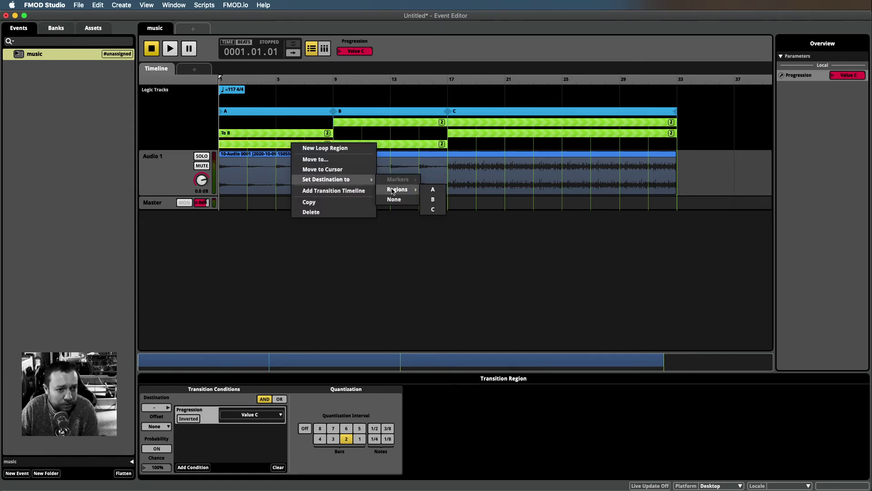
{"action": "left_click", "coordinate": [432, 210]}
Point the bar 9–17 Value A and Value C transitions at regions A and C.
{"action": "right_click", "coordinate": [418, 120]}
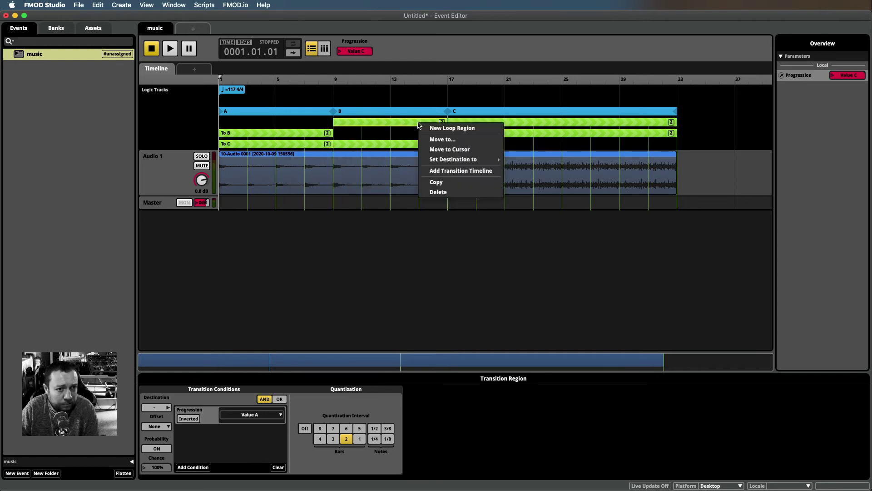
{"action": "mouse_move", "coordinate": [455, 160]}
{"action": "mouse_move", "coordinate": [525, 169]}
{"action": "left_click", "coordinate": [560, 170]}
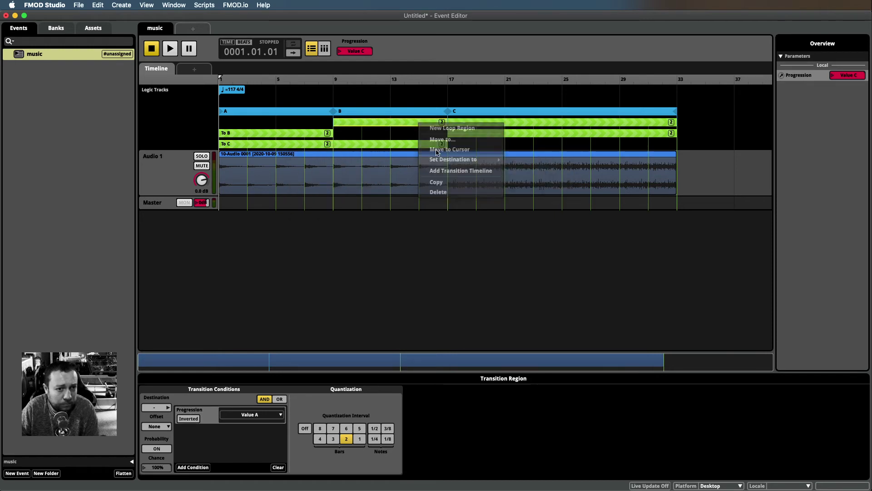
{"action": "right_click", "coordinate": [406, 144]}
{"action": "mouse_move", "coordinate": [484, 180]}
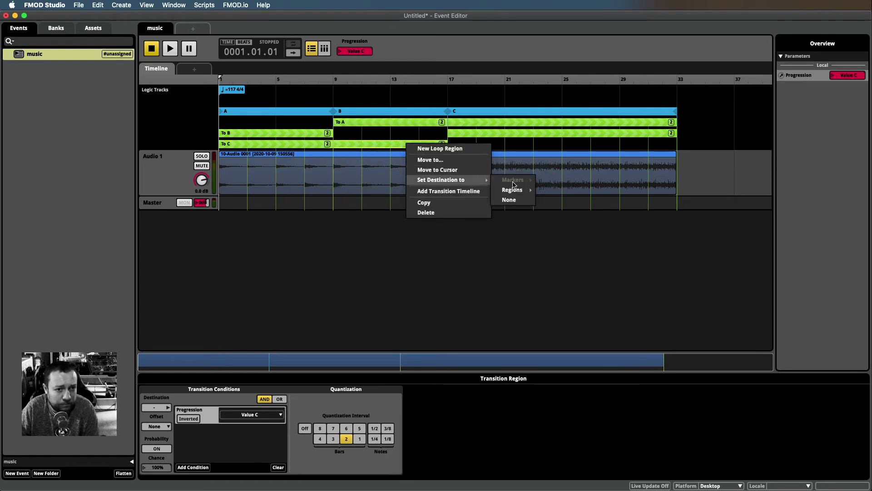
{"action": "mouse_move", "coordinate": [517, 189]}
{"action": "left_click", "coordinate": [547, 210]}
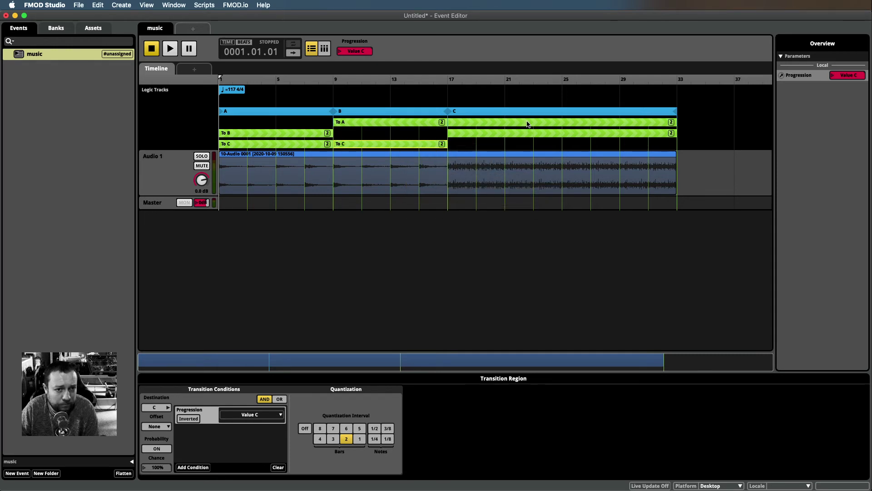
Point region C's Value A transition at region A and start retargeting its Value B transition.
{"action": "right_click", "coordinate": [527, 124]}
{"action": "mouse_move", "coordinate": [586, 159]}
{"action": "mouse_move", "coordinate": [634, 168]}
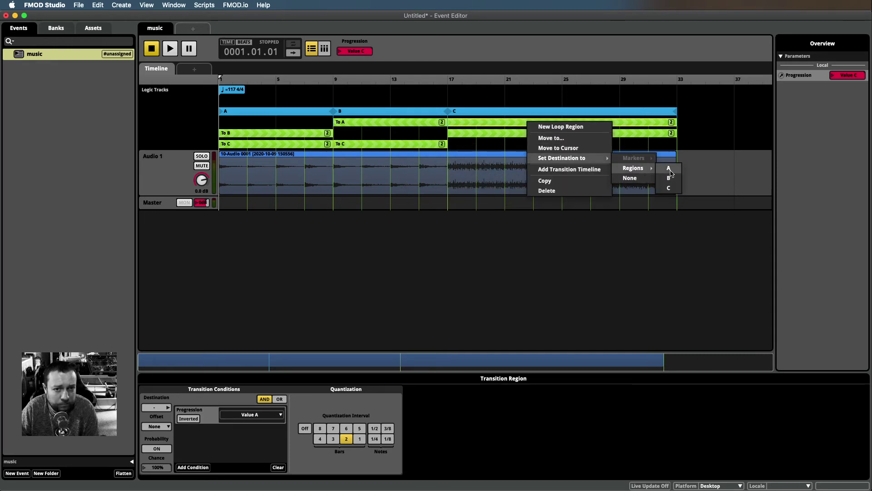
{"action": "left_click", "coordinate": [669, 169]}
{"action": "right_click", "coordinate": [555, 134]}
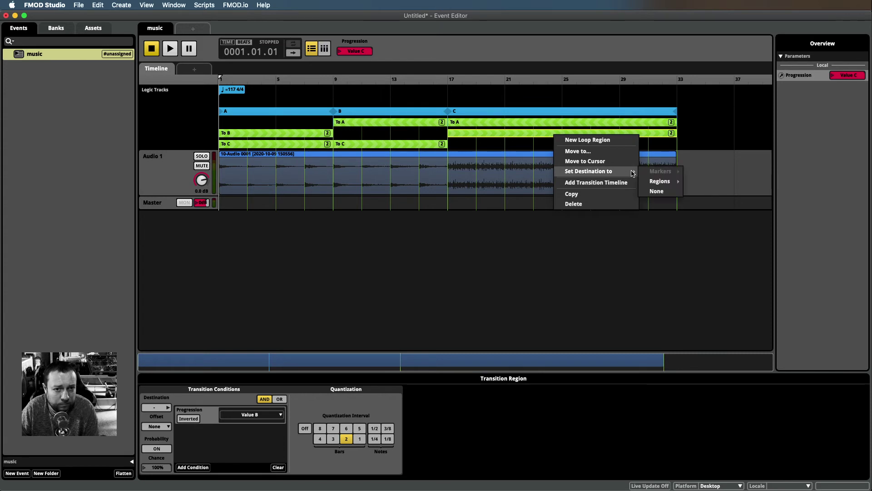
Set region C's Value B transition to region B, then play while moving Progression from C to B to A.
{"action": "mouse_move", "coordinate": [659, 181]}
{"action": "left_click", "coordinate": [695, 189]}
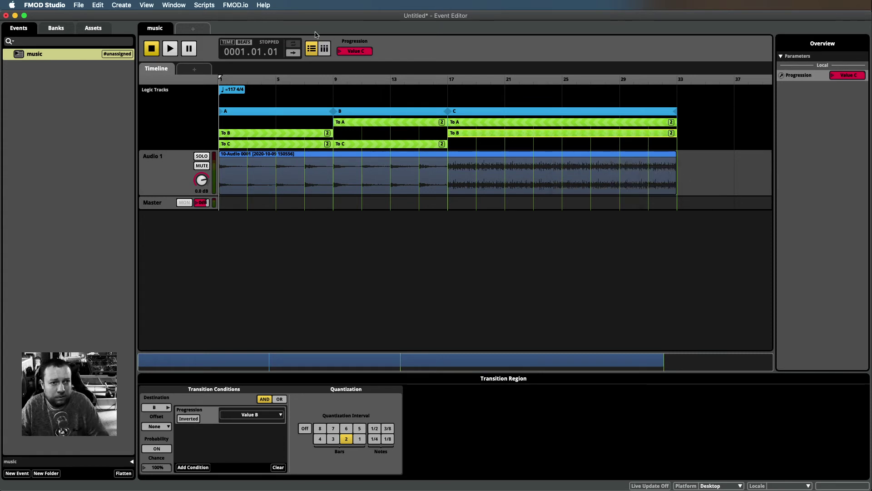
{"action": "left_click", "coordinate": [171, 49]}
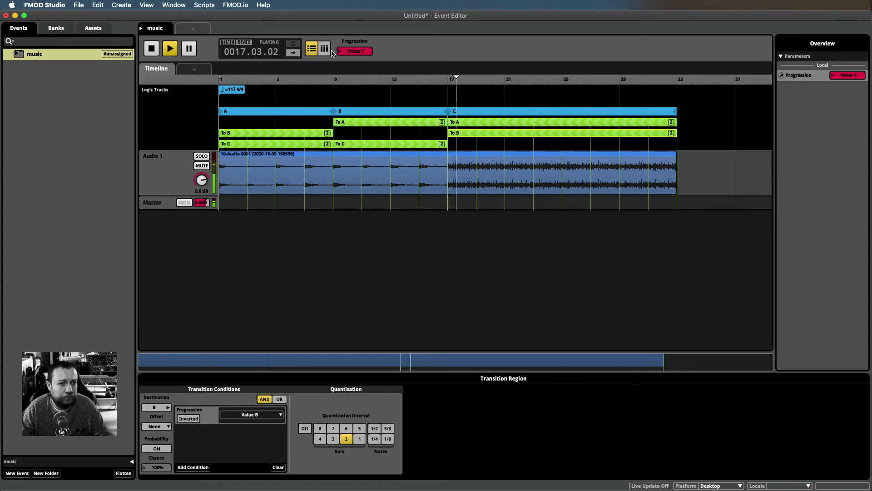
{"action": "left_click_drag", "start_coordinate": [353, 50], "coordinate": [357, 48]}
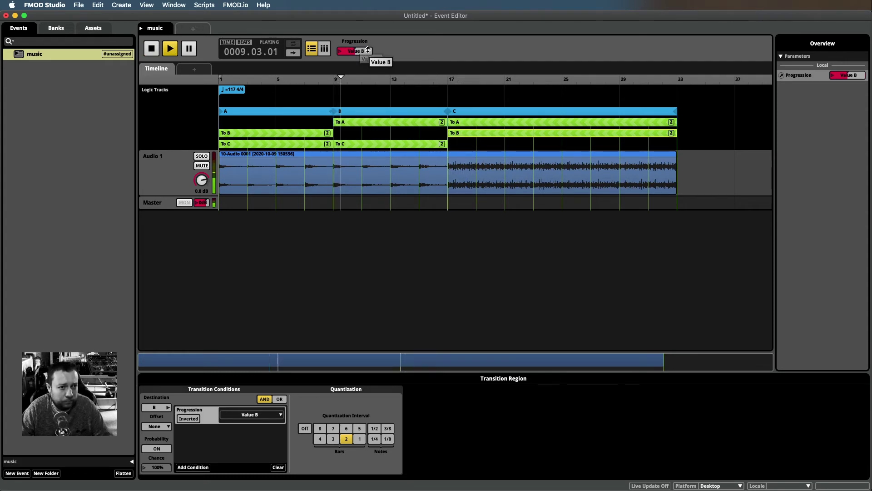
{"action": "left_click_drag", "start_coordinate": [358, 47], "coordinate": [367, 46]}
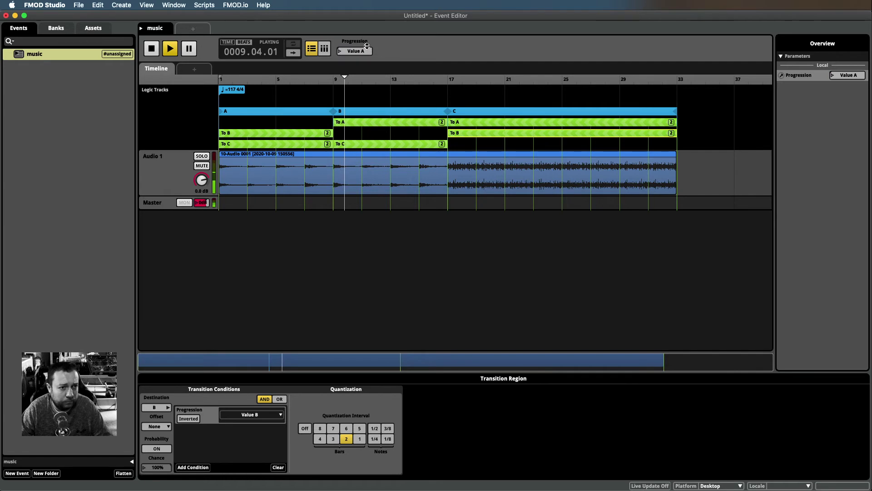
With Progression at Value B, audition from bars 2, 11, 5 and 13.
{"action": "left_click", "coordinate": [155, 48]}
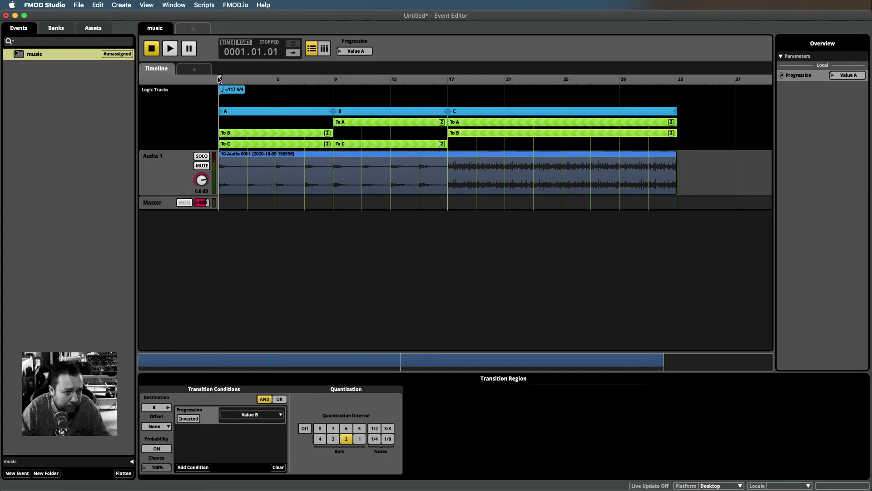
{"action": "left_click_drag", "start_coordinate": [219, 78], "coordinate": [241, 79]}
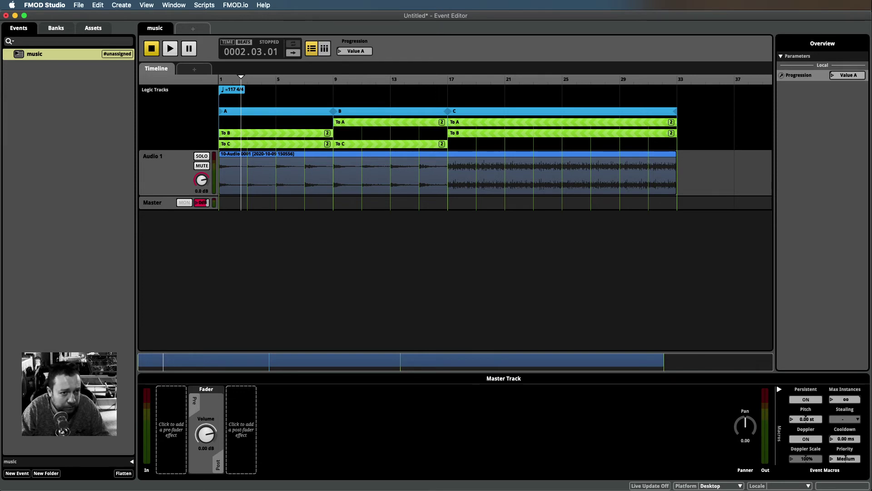
{"action": "left_click_drag", "start_coordinate": [349, 51], "coordinate": [354, 51]}
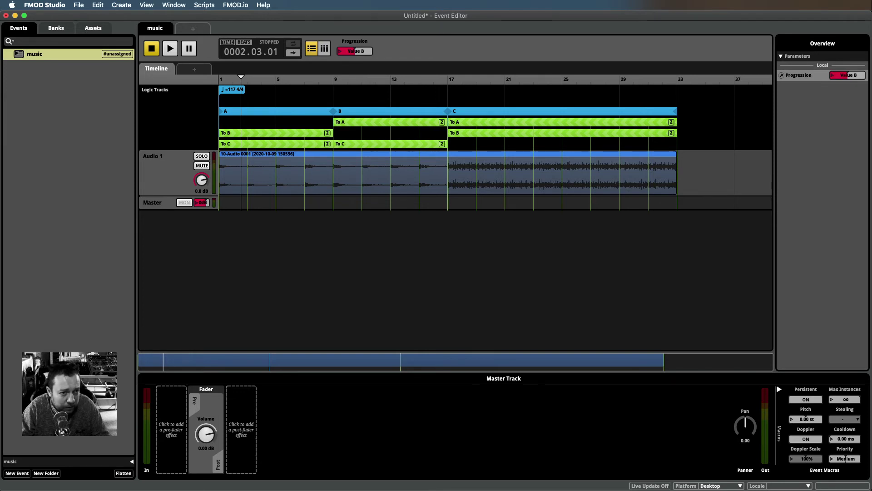
{"action": "left_click", "coordinate": [247, 121]}
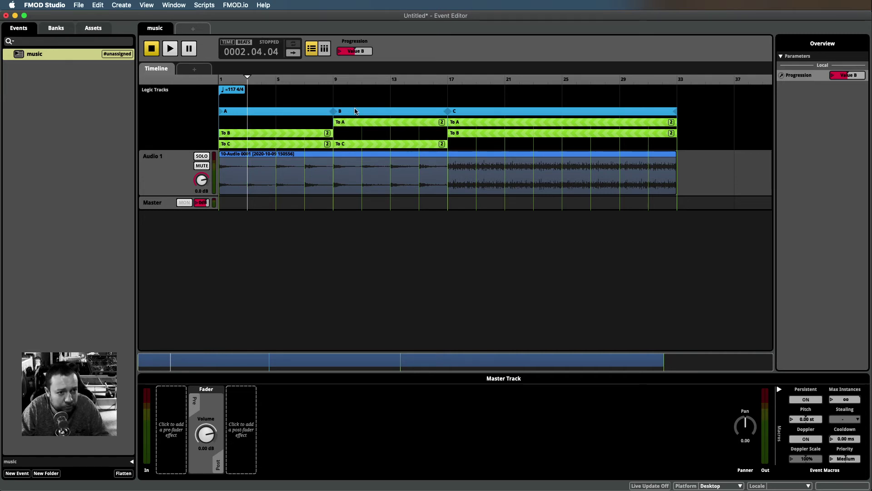
{"action": "left_click", "coordinate": [363, 135]}
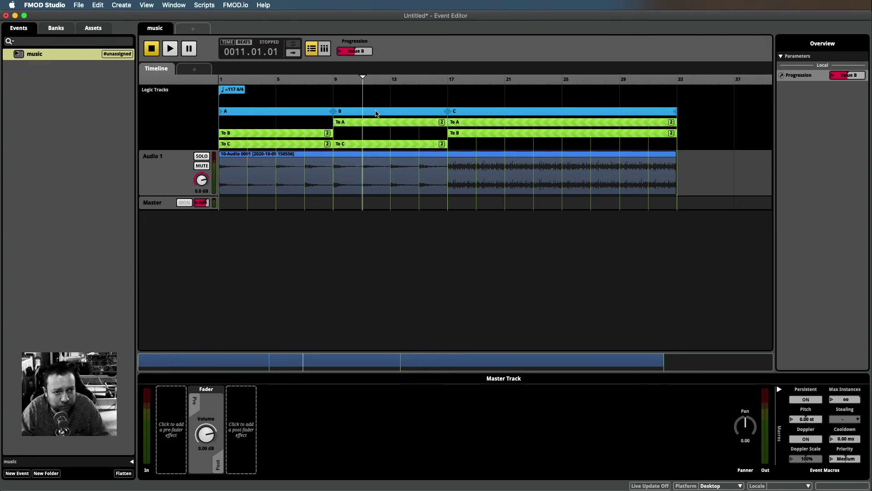
{"action": "left_click", "coordinate": [276, 94]}
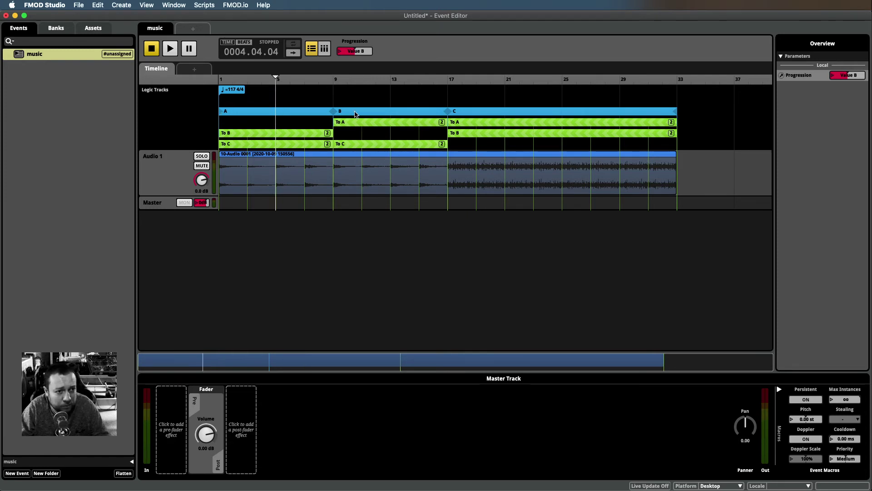
{"action": "left_click", "coordinate": [391, 134]}
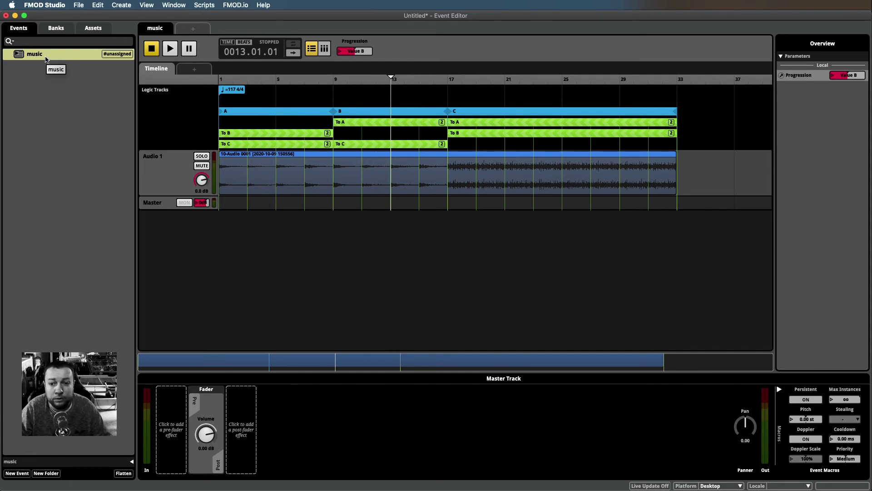
Reopen the music event and delete all old logic markers and transition regions.
{"action": "left_click", "coordinate": [35, 75]}
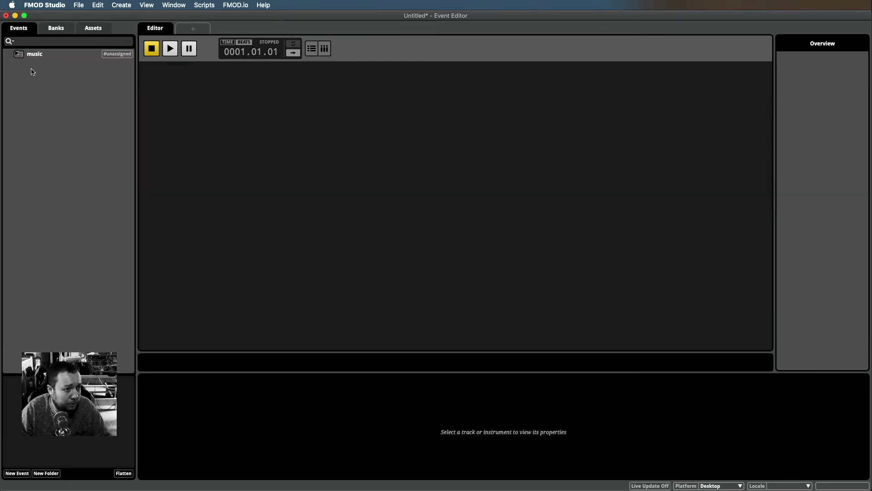
{"action": "left_click", "coordinate": [35, 55]}
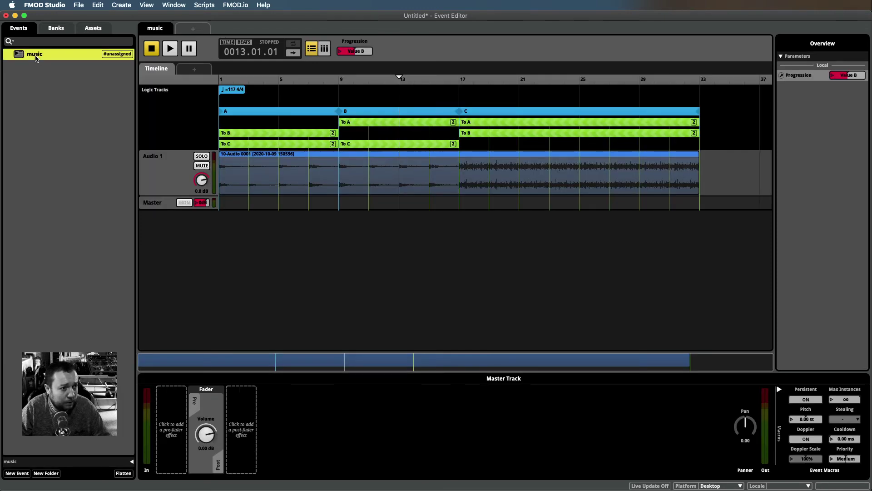
{"action": "left_click_drag", "start_coordinate": [737, 102], "coordinate": [260, 144]}
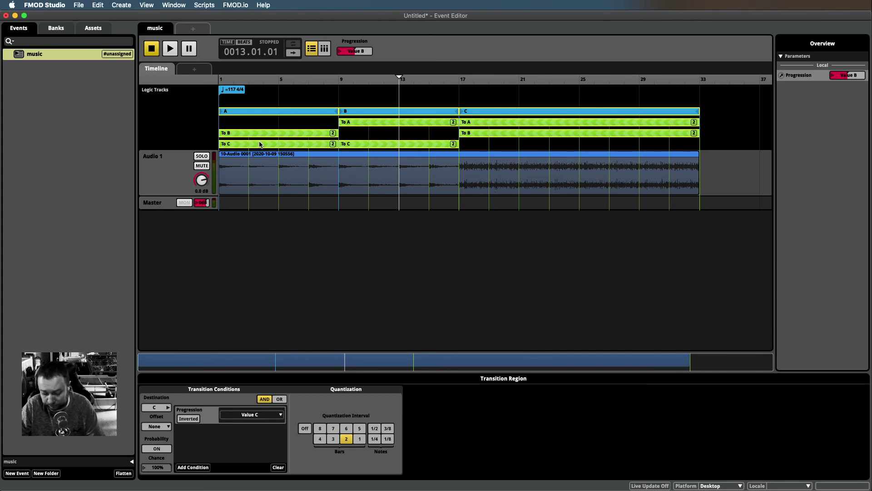
{"action": "key", "text": "Delete"}
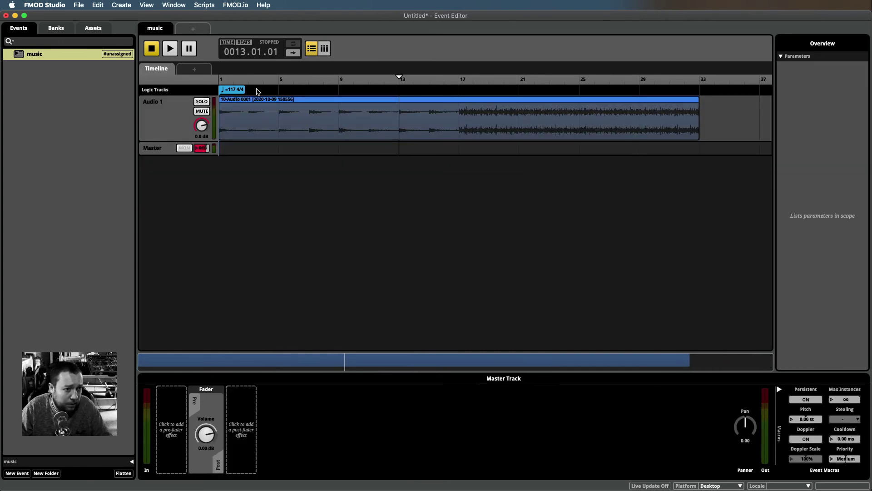
Add a magnet region, test playback from bars 3 and 22, and move it to bars 1–9.
{"action": "right_click", "coordinate": [266, 95]}
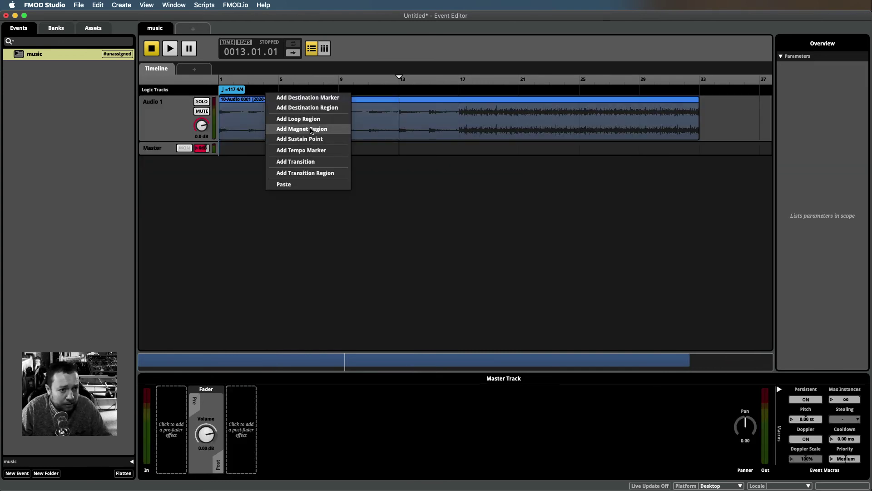
{"action": "left_click", "coordinate": [312, 129]}
{"action": "left_click_drag", "start_coordinate": [285, 94], "coordinate": [382, 101]}
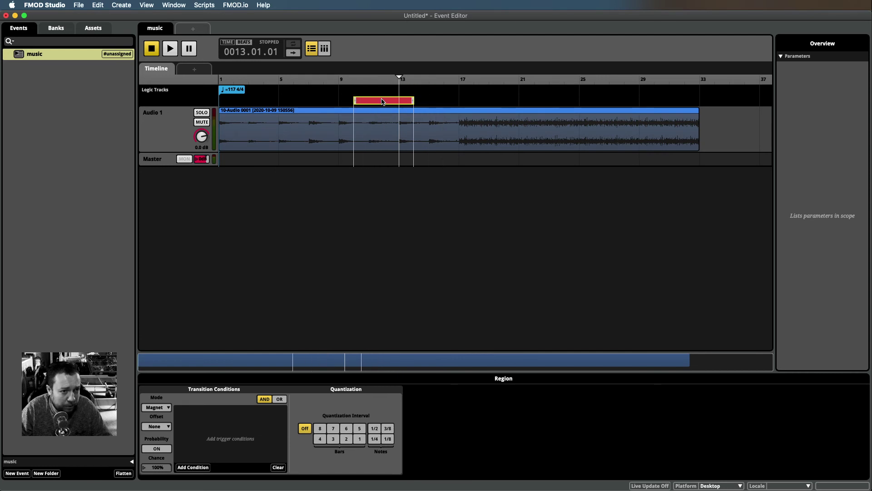
{"action": "left_click", "coordinate": [248, 81]}
{"action": "left_click", "coordinate": [253, 81]}
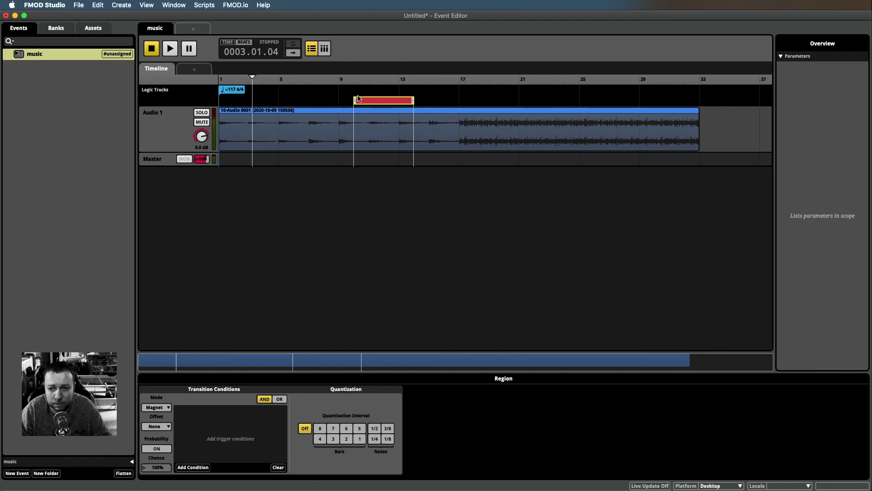
{"action": "key", "text": "space"}
{"action": "key", "text": "space"}
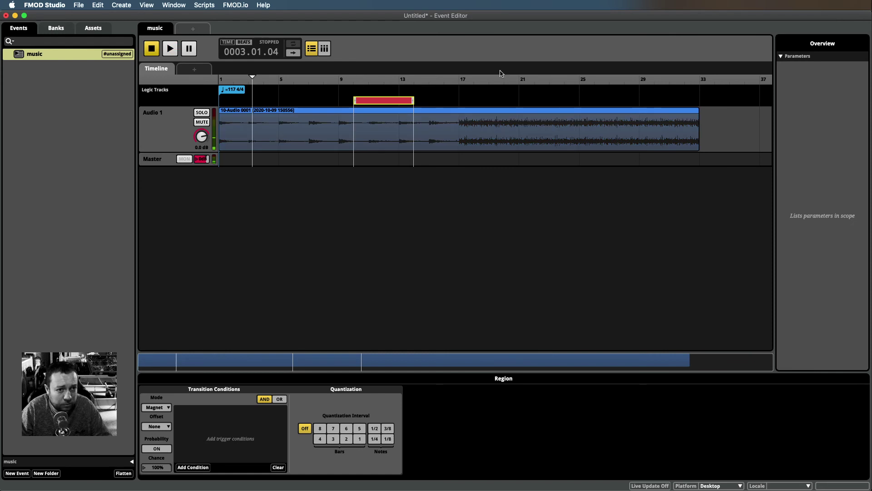
{"action": "left_click", "coordinate": [531, 80]}
{"action": "key", "text": "space"}
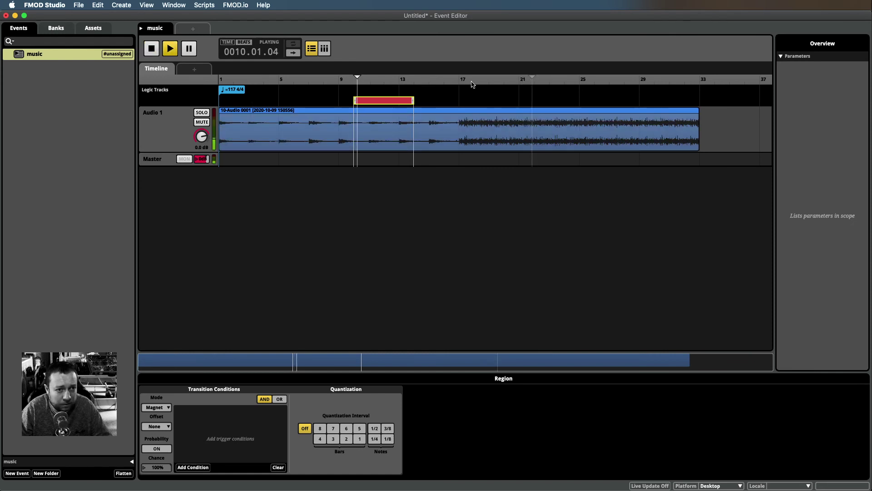
{"action": "key", "text": "space"}
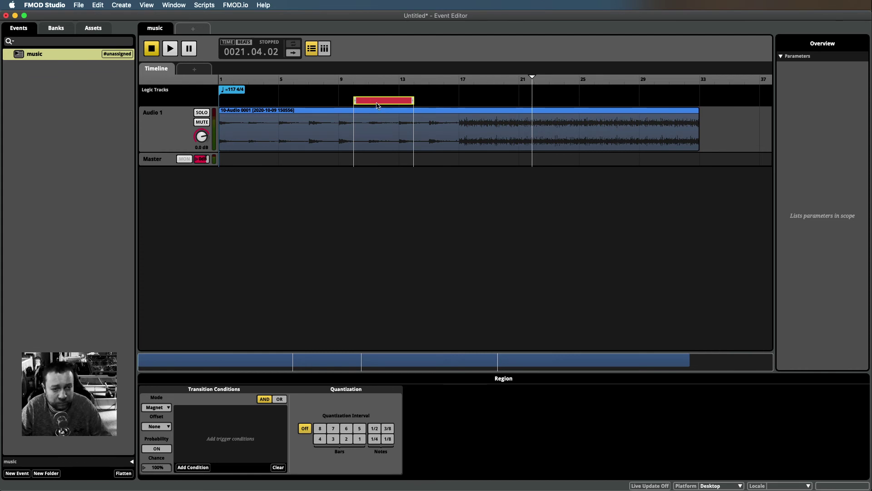
{"action": "left_click_drag", "start_coordinate": [377, 102], "coordinate": [365, 106]}
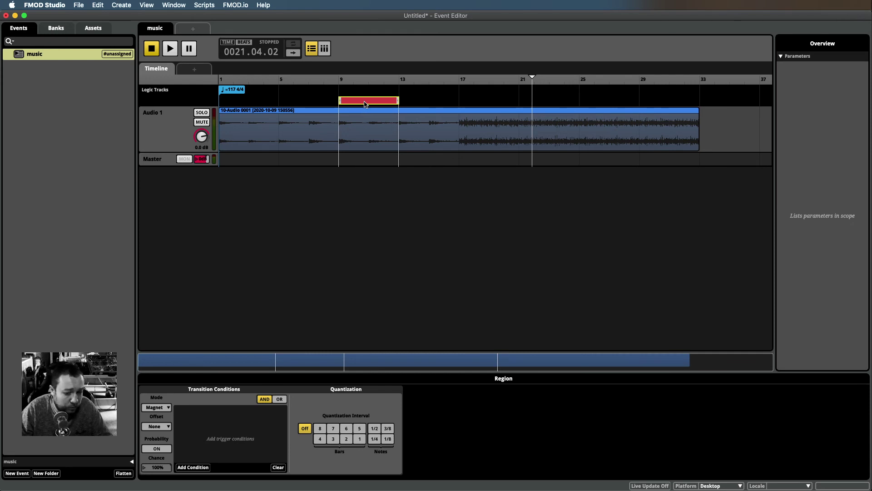
{"action": "left_click_drag", "start_coordinate": [367, 103], "coordinate": [339, 101]}
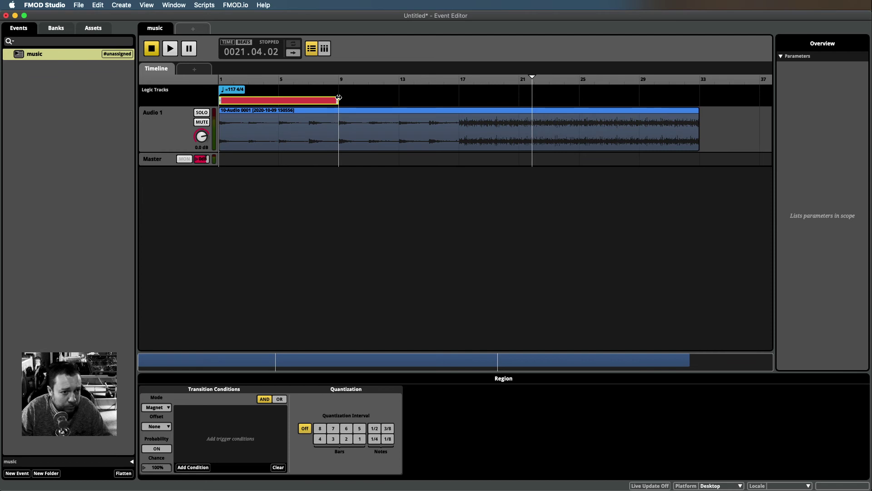
Give the first magnet region a Progression condition set to Value A.
{"action": "left_click", "coordinate": [195, 468]}
{"action": "mouse_move", "coordinate": [240, 449]}
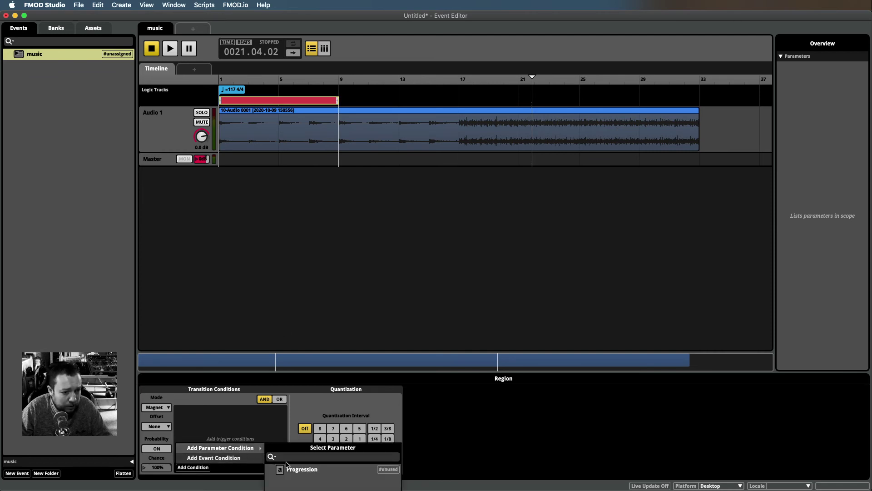
{"action": "left_click", "coordinate": [302, 470]}
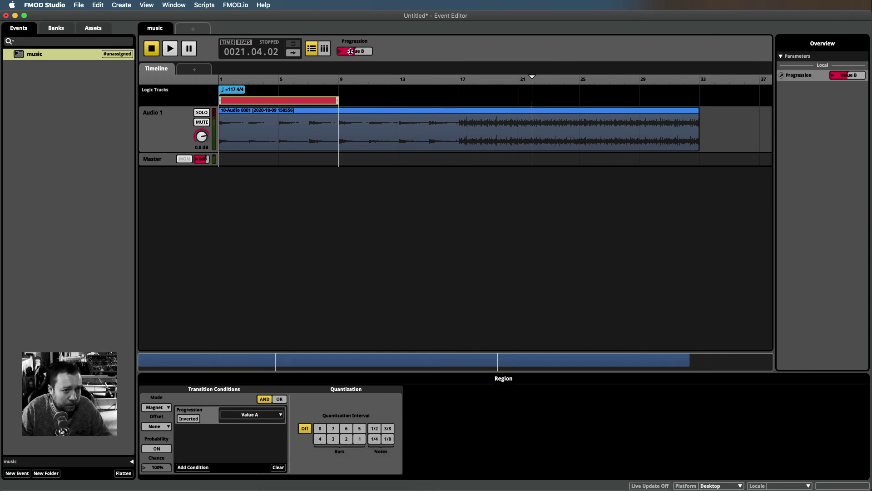
{"action": "left_click_drag", "start_coordinate": [351, 52], "coordinate": [346, 52]}
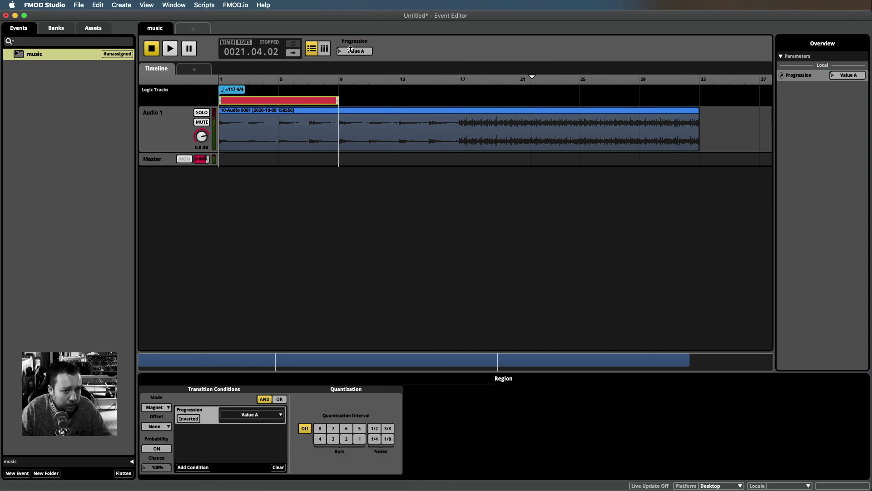
{"action": "left_click", "coordinate": [241, 414]}
{"action": "left_click", "coordinate": [293, 122]}
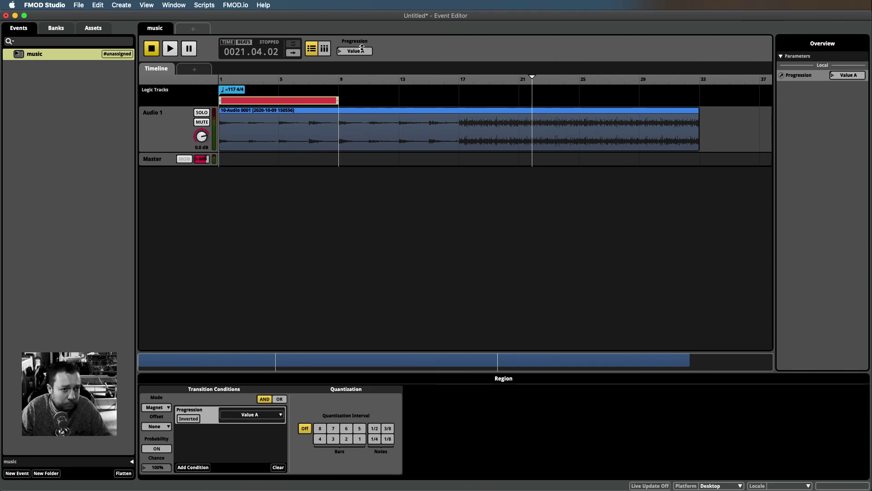
With Progression at Value A, test playback from bars 17 and 26.
{"action": "left_click", "coordinate": [466, 79]}
{"action": "key", "text": "space"}
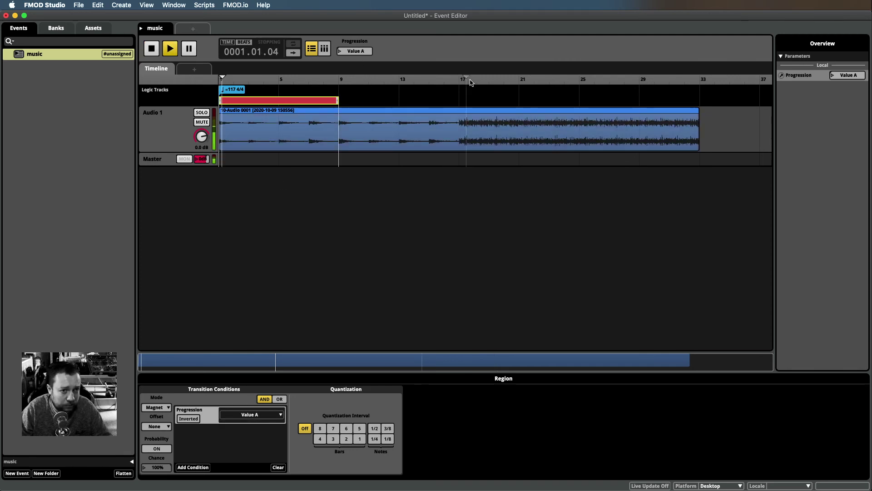
{"action": "key", "text": "space"}
{"action": "left_click", "coordinate": [597, 79]}
{"action": "key", "text": "space"}
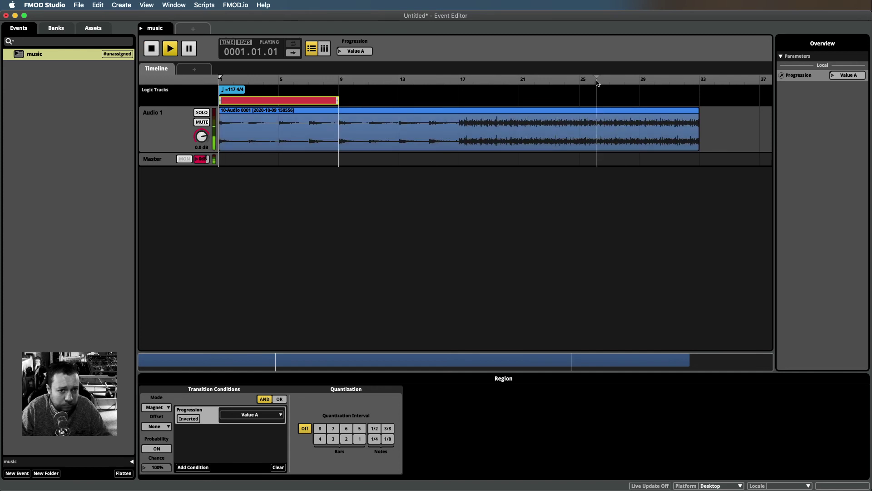
{"action": "key", "text": "space"}
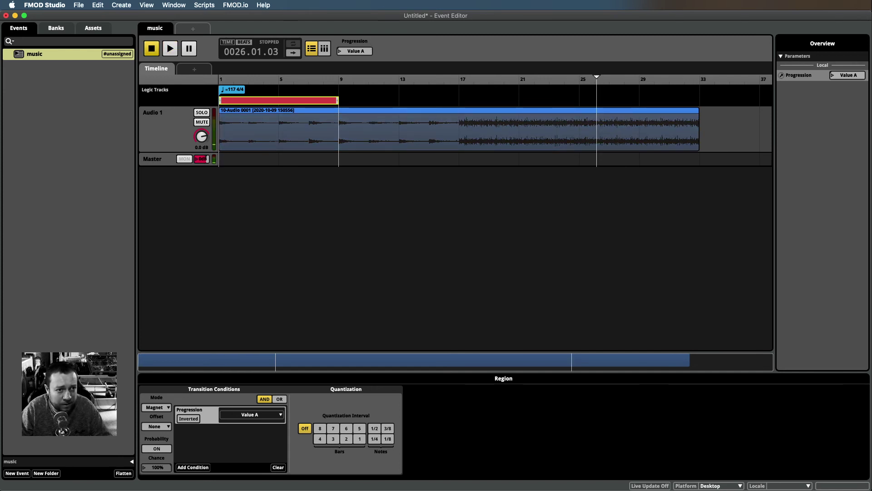
Switch Progression to Value B and test playback again from near bar 17.
{"action": "left_click_drag", "start_coordinate": [353, 51], "coordinate": [363, 51]}
{"action": "left_click", "coordinate": [457, 78]}
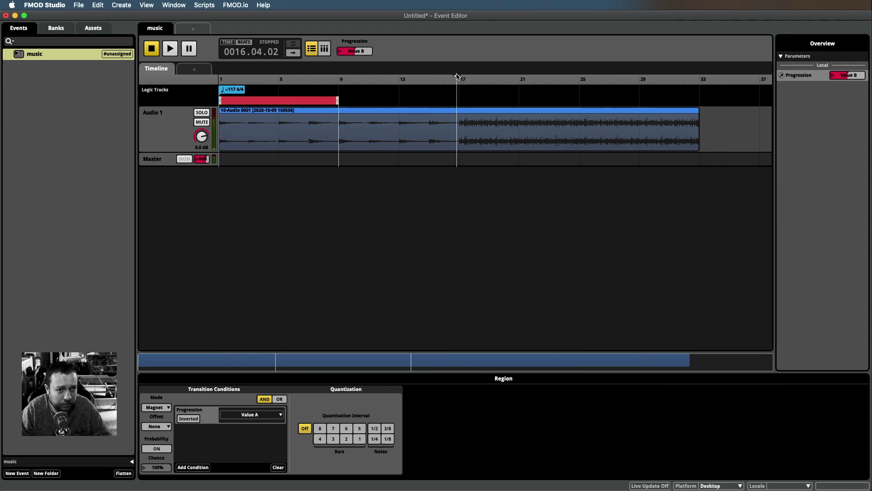
{"action": "key", "text": "space"}
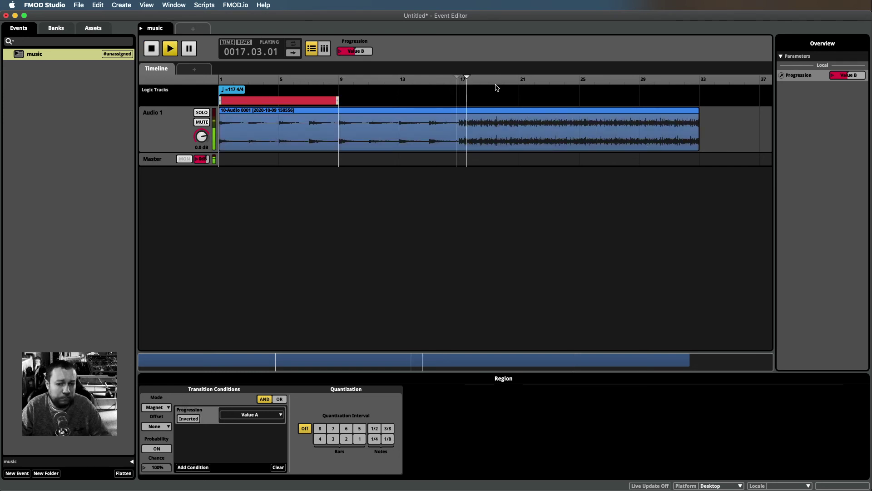
{"action": "key", "text": "space"}
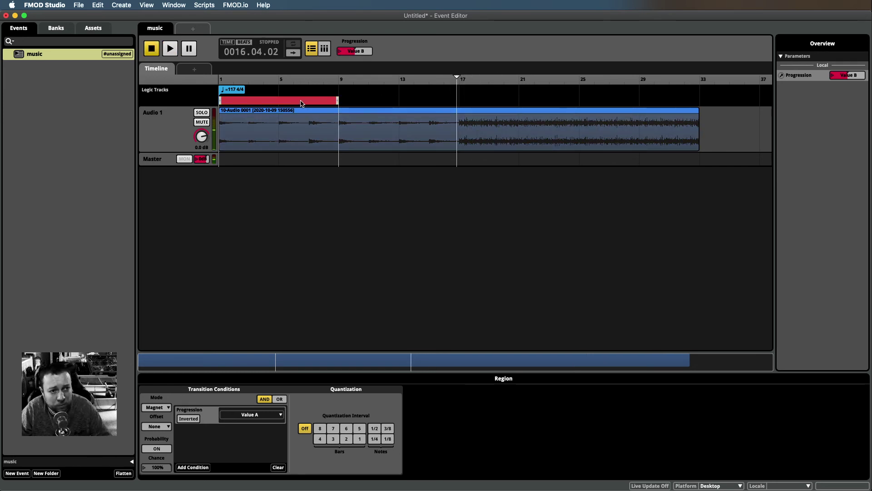
Set the bars 1–9 magnet region's quantization interval to 2 bars.
{"action": "left_click", "coordinate": [296, 100]}
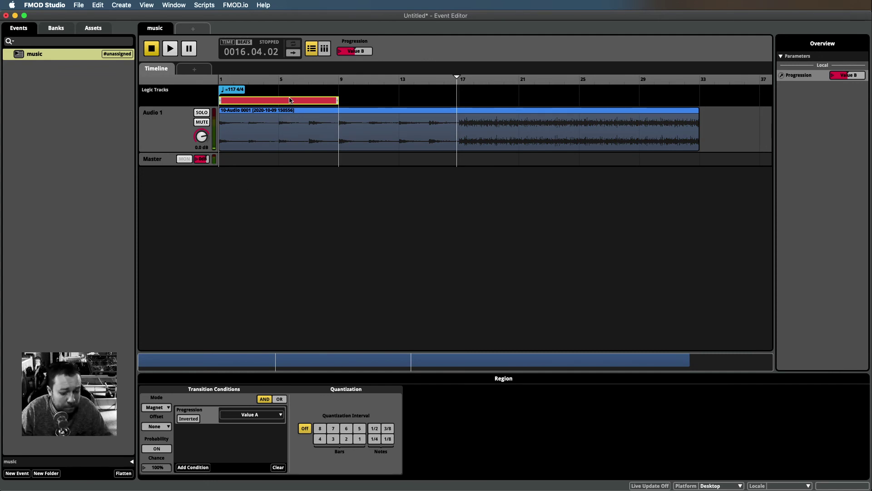
{"action": "left_click", "coordinate": [346, 438]}
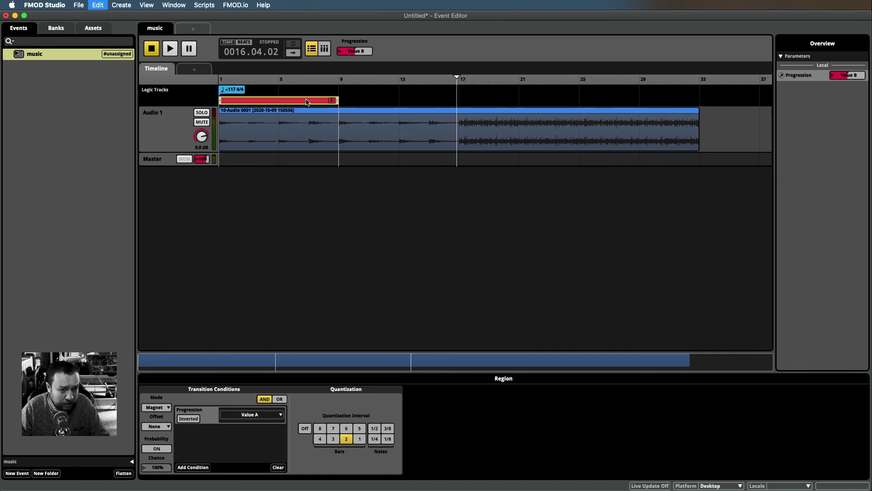
Paste a copy of the magnet region at bar 9 and condition it on Value B.
{"action": "left_click", "coordinate": [345, 102]}
{"action": "key", "text": "super+v"}
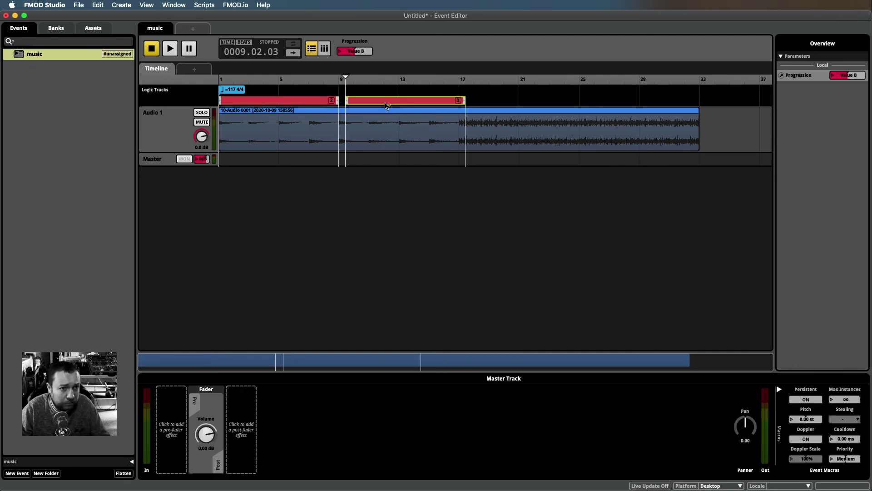
{"action": "left_click_drag", "start_coordinate": [387, 102], "coordinate": [380, 102]}
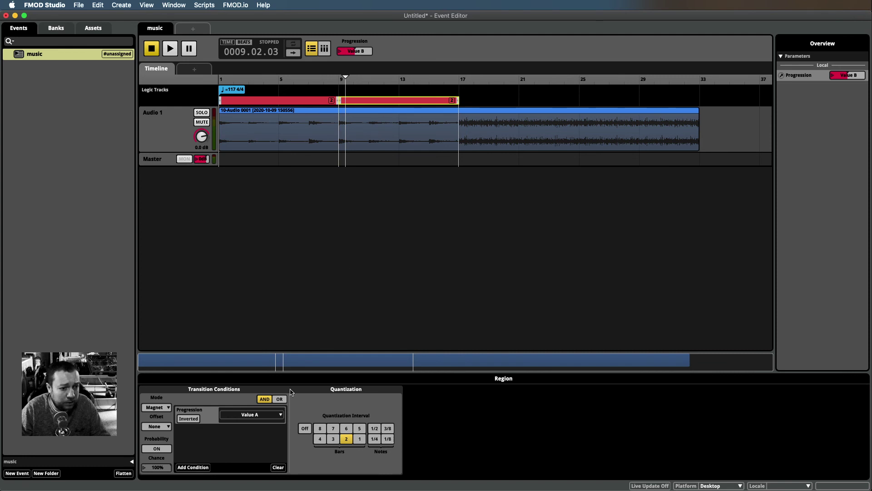
{"action": "left_click", "coordinate": [254, 422]}
{"action": "left_click", "coordinate": [259, 434]}
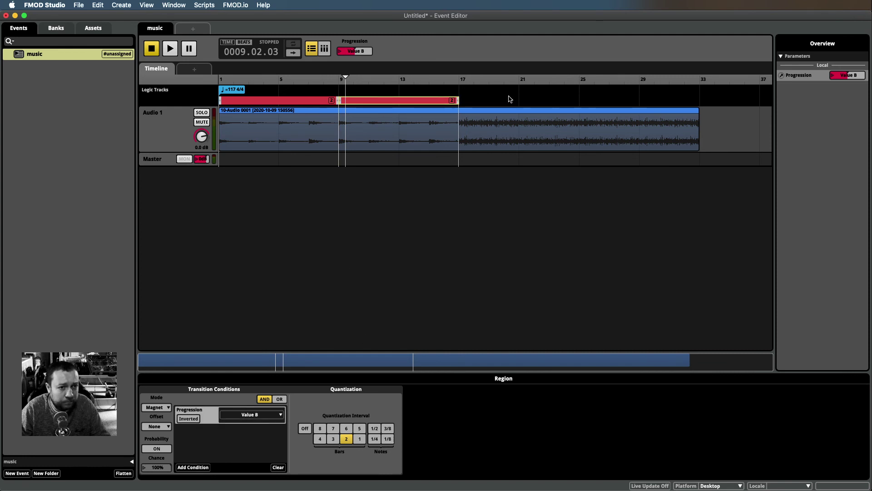
Paste another copy at bar 17, condition it on Value C, and set Progression to Value A.
{"action": "left_click", "coordinate": [476, 101]}
{"action": "key", "text": "super+v"}
{"action": "left_click_drag", "start_coordinate": [555, 100], "coordinate": [700, 100]}
{"action": "left_click", "coordinate": [279, 415]}
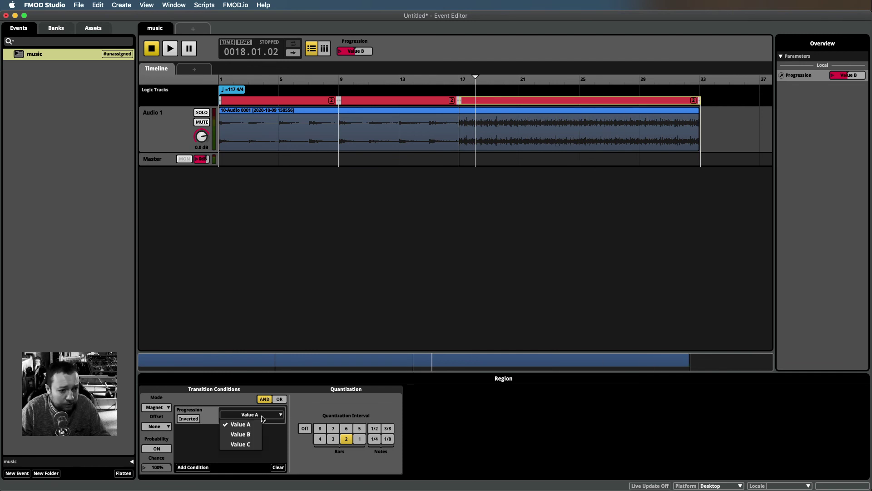
{"action": "left_click", "coordinate": [245, 443]}
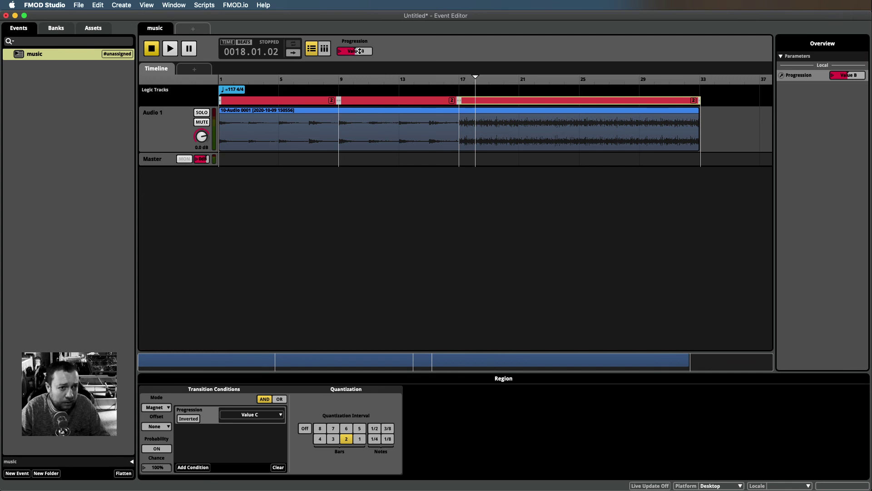
{"action": "left_click", "coordinate": [359, 51]}
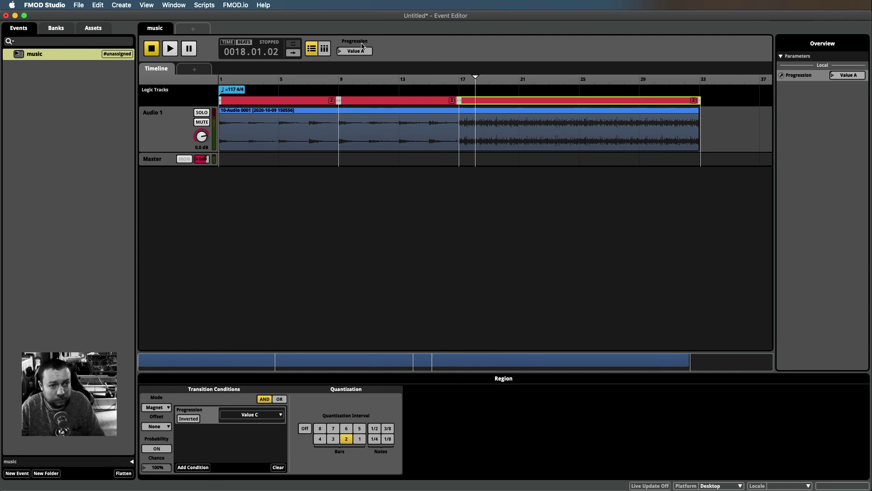
Play the event while switching Progression to Value B then Value C, then stop and select the bars 17–33 region.
{"action": "key", "text": "space"}
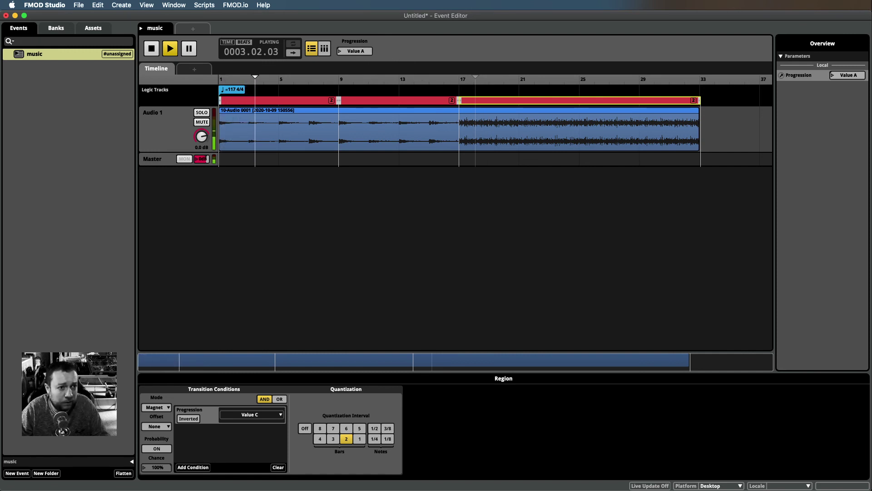
{"action": "left_click", "coordinate": [353, 51]}
{"action": "left_click", "coordinate": [359, 51]}
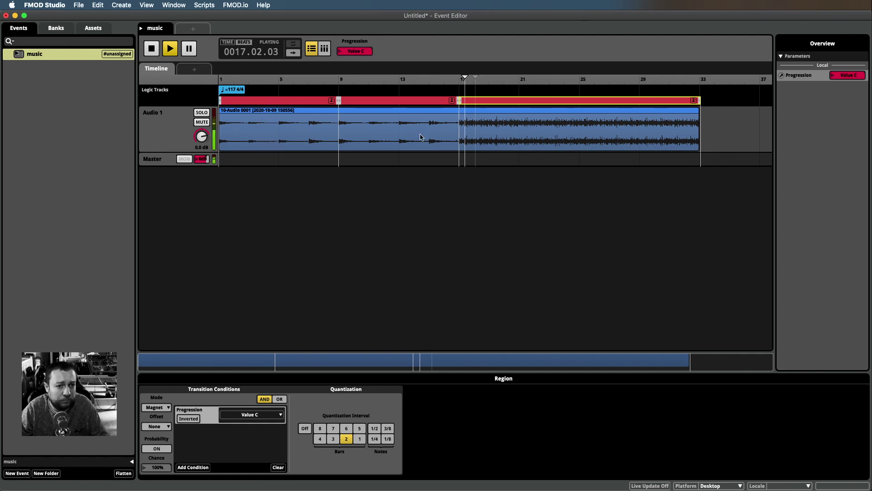
{"action": "key", "text": "space"}
{"action": "left_click", "coordinate": [272, 91]}
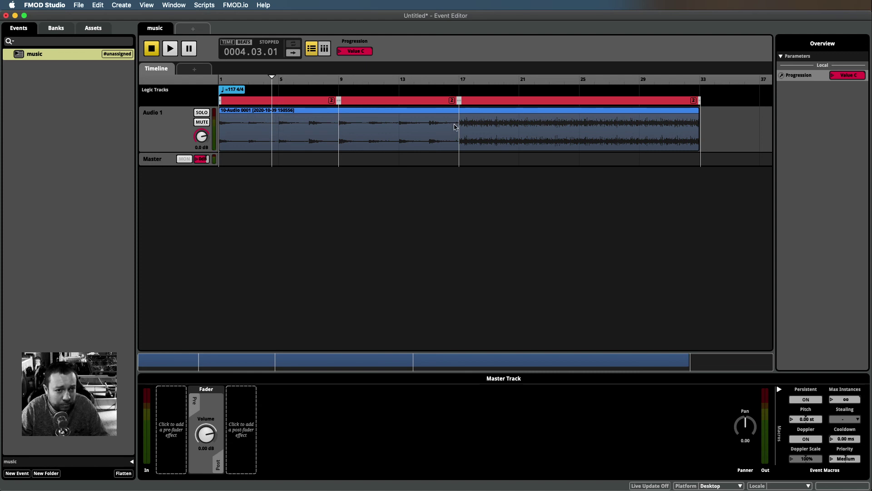
{"action": "left_click", "coordinate": [472, 101]}
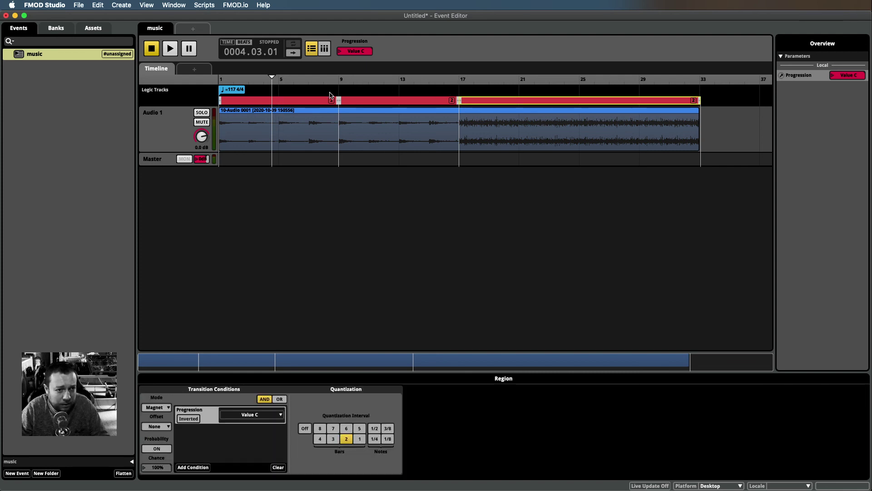
Set the Value C magnet region (bars 17–33) to a Relative offset.
{"action": "left_click", "coordinate": [309, 101]}
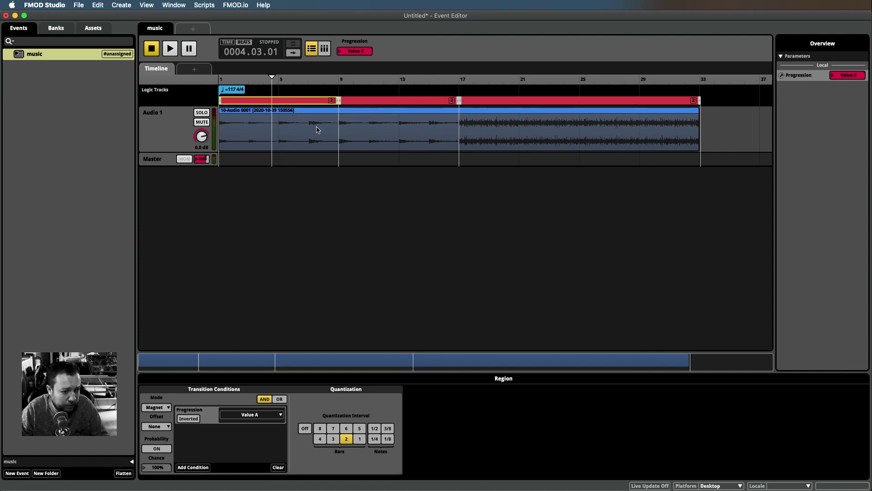
{"action": "left_click", "coordinate": [551, 101]}
{"action": "left_click", "coordinate": [157, 426]}
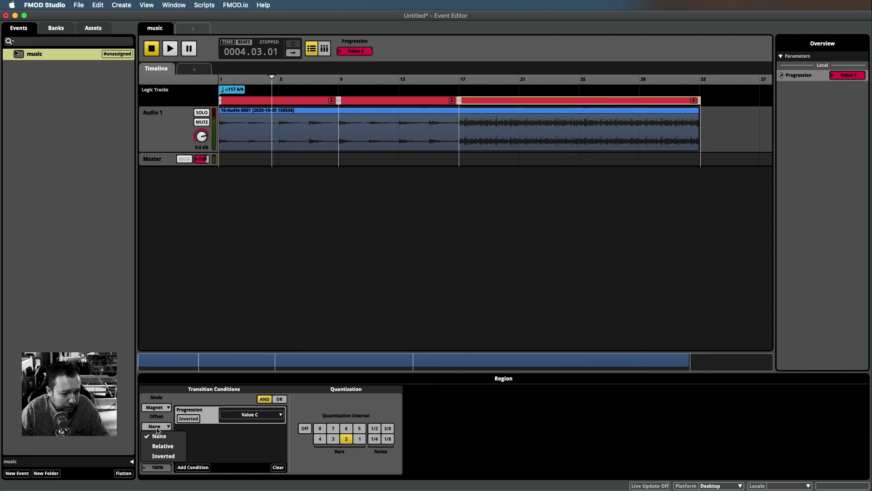
{"action": "left_click", "coordinate": [156, 439]}
Leave Value B unchanged, give the Value A region a Relative offset, and rewind to the start.
{"action": "left_click", "coordinate": [371, 104]}
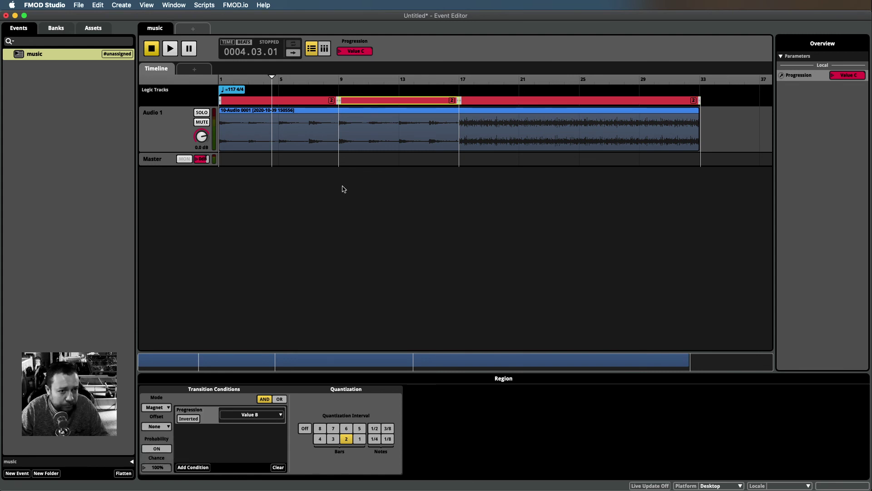
{"action": "left_click", "coordinate": [157, 426]}
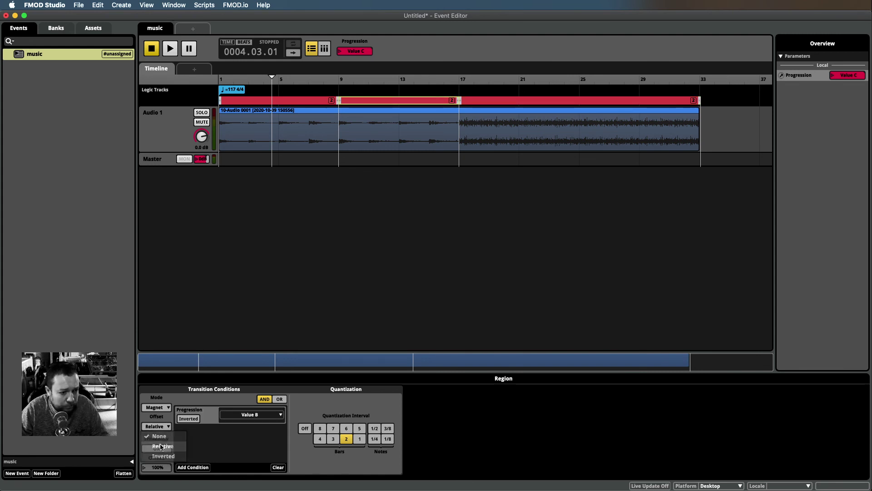
{"action": "left_click", "coordinate": [157, 430]}
{"action": "left_click", "coordinate": [259, 103]}
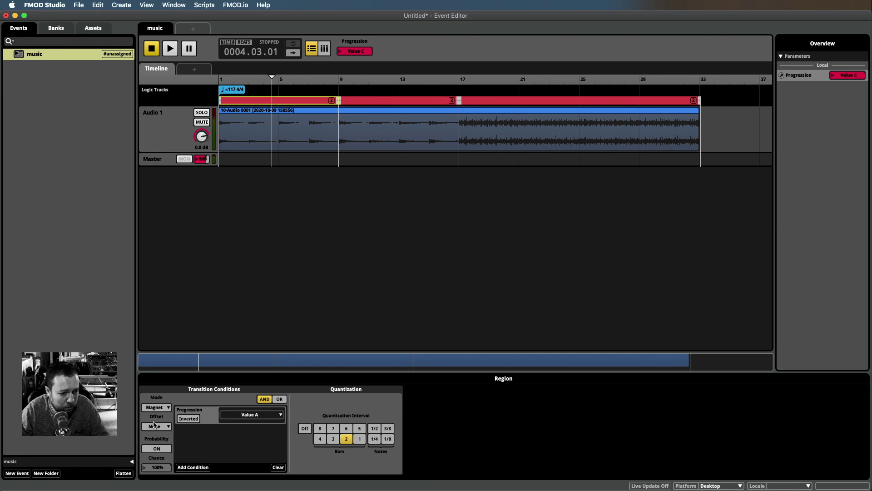
{"action": "left_click", "coordinate": [155, 426]}
{"action": "left_click", "coordinate": [159, 443]}
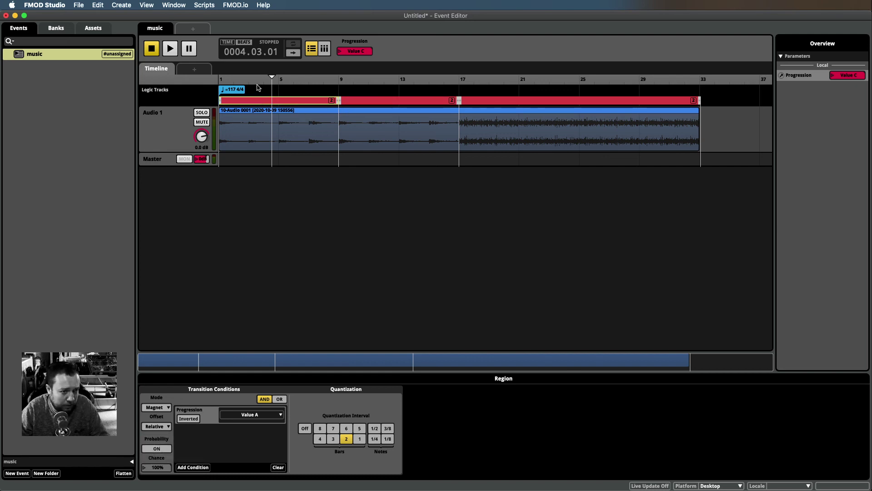
{"action": "left_click_drag", "start_coordinate": [273, 77], "coordinate": [240, 81]}
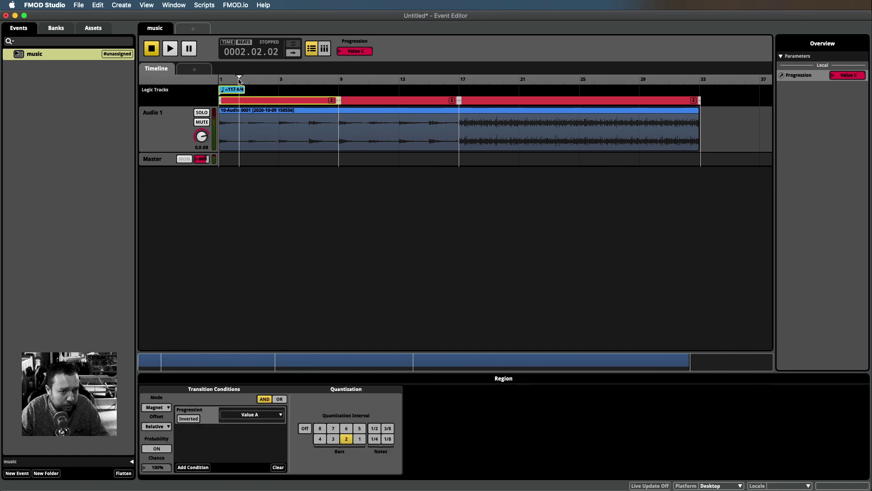
{"action": "key", "text": "Home"}
Play the event from Value A, switch Progression to Value B, then Value C, then stop.
{"action": "left_click", "coordinate": [356, 51]}
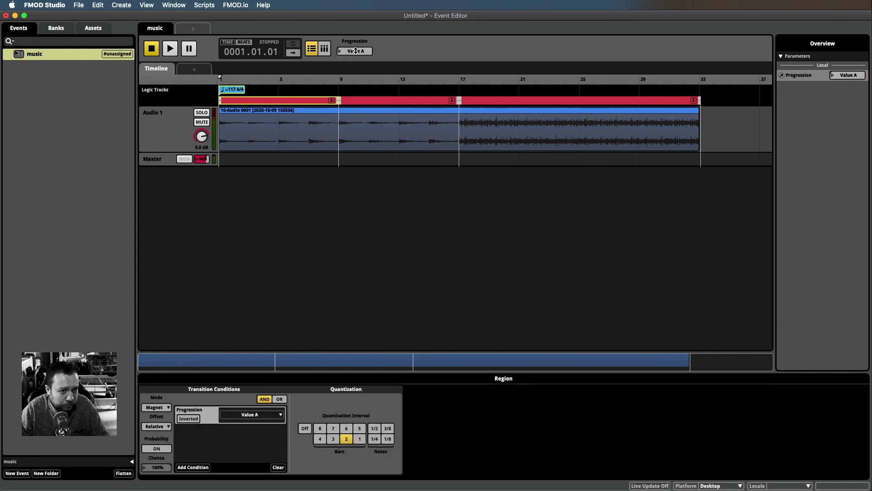
{"action": "left_click", "coordinate": [352, 50]}
{"action": "left_click", "coordinate": [352, 51]}
{"action": "key", "text": "space"}
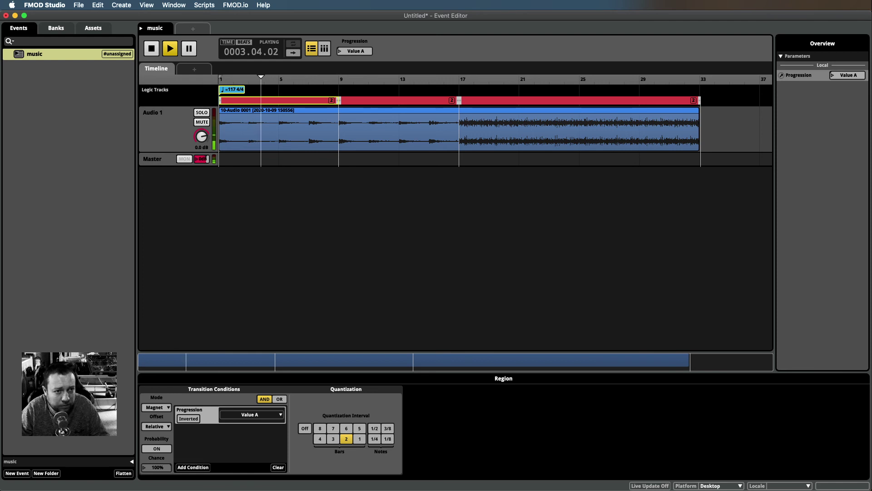
{"action": "left_click", "coordinate": [355, 51]}
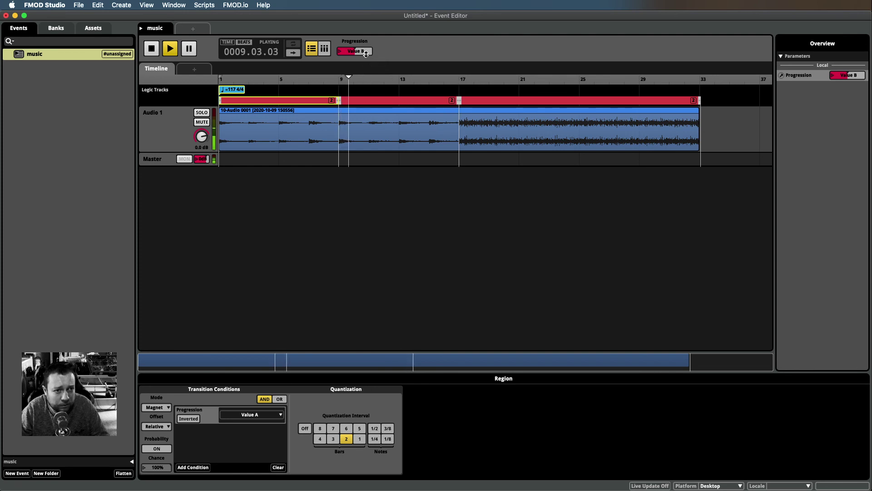
{"action": "left_click_drag", "start_coordinate": [364, 51], "coordinate": [364, 51]}
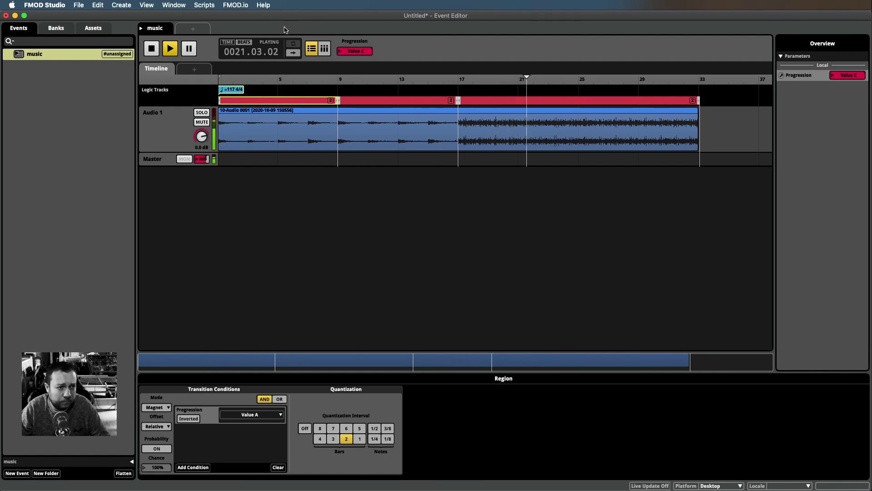
{"action": "left_click", "coordinate": [149, 50]}
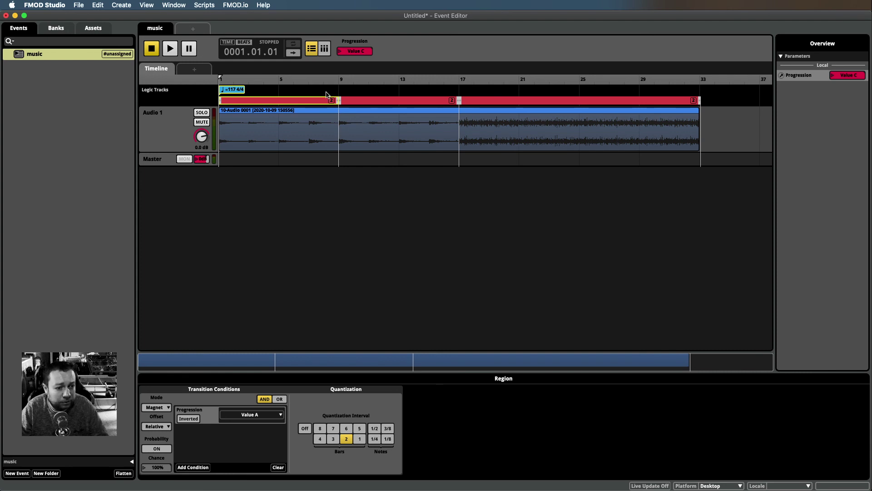
{"action": "left_click", "coordinate": [485, 102]}
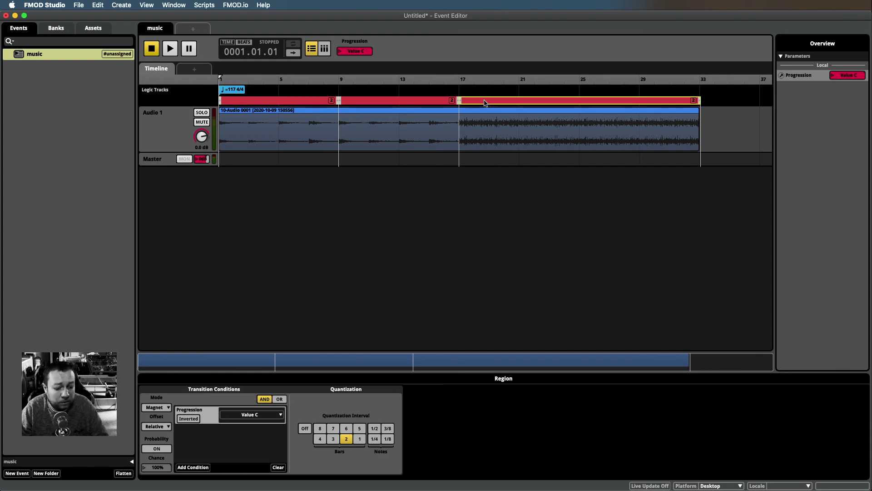